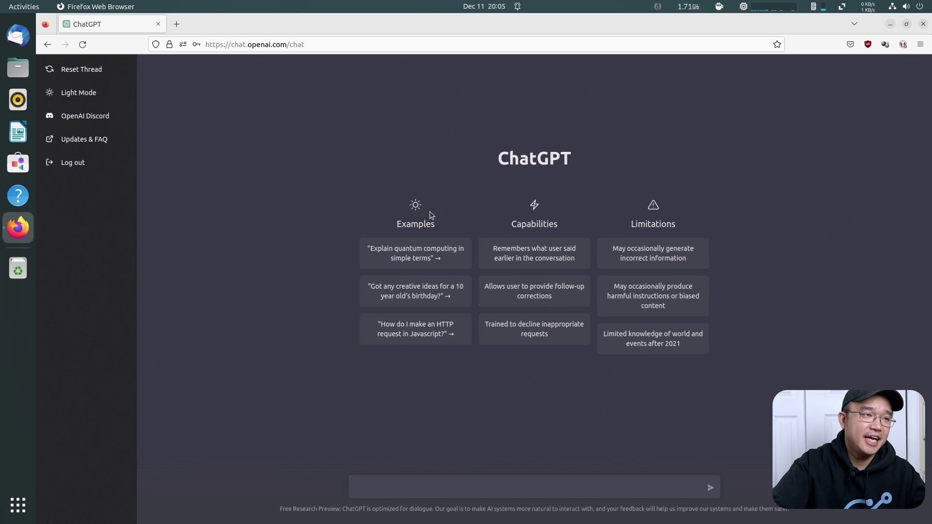
# Dismiss the address-bar suggestions on the ChatGPT page.
pyautogui.click(244, 45)
pyautogui.click(284, 46)
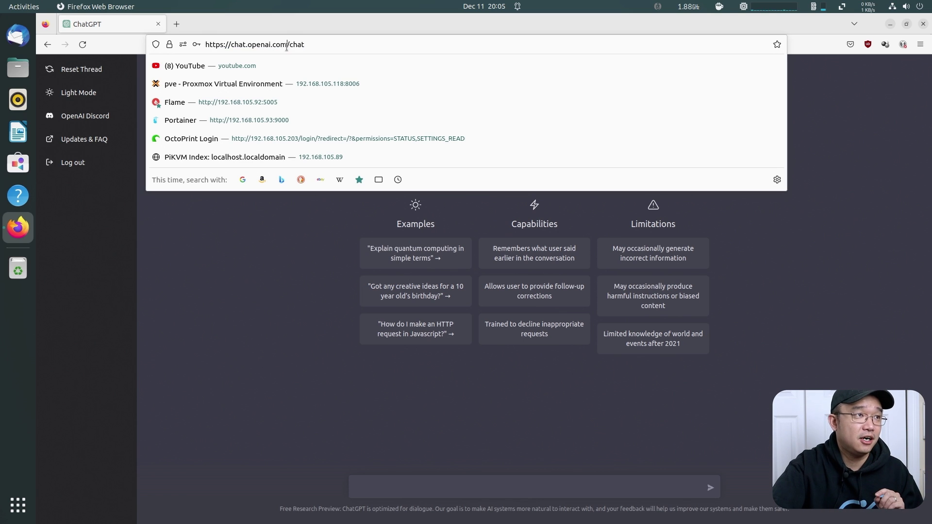
pyautogui.click(257, 330)
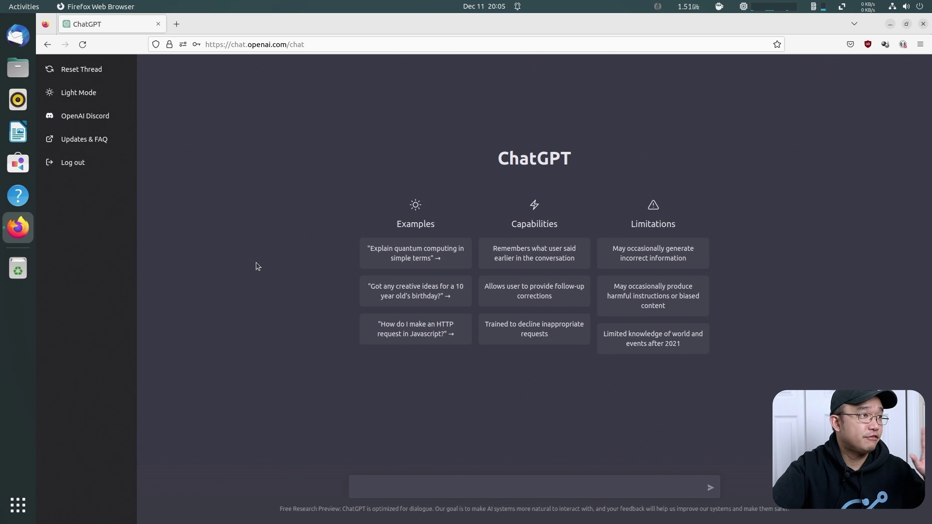
# Send 'hi' and then 'how are you doing' to ChatGPT.
pyautogui.click(528, 483)
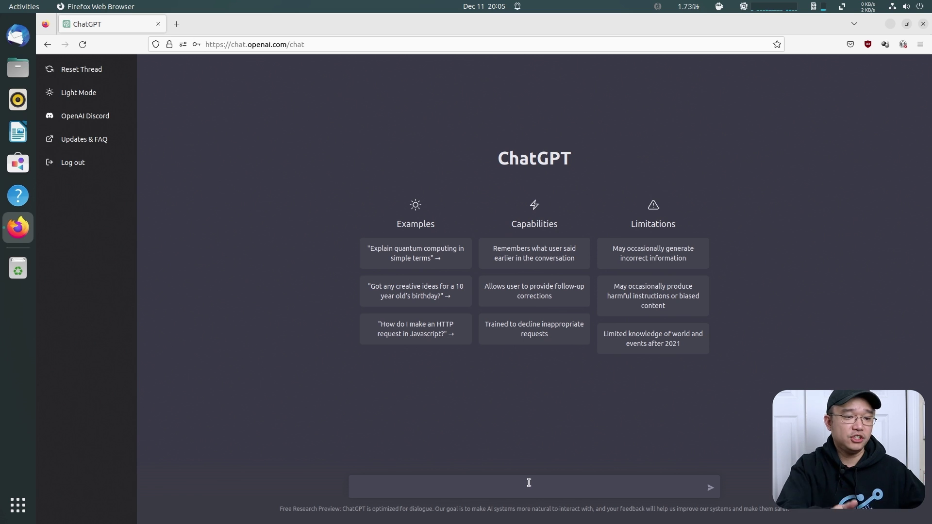
pyautogui.write('hi')
pyautogui.press('Return')
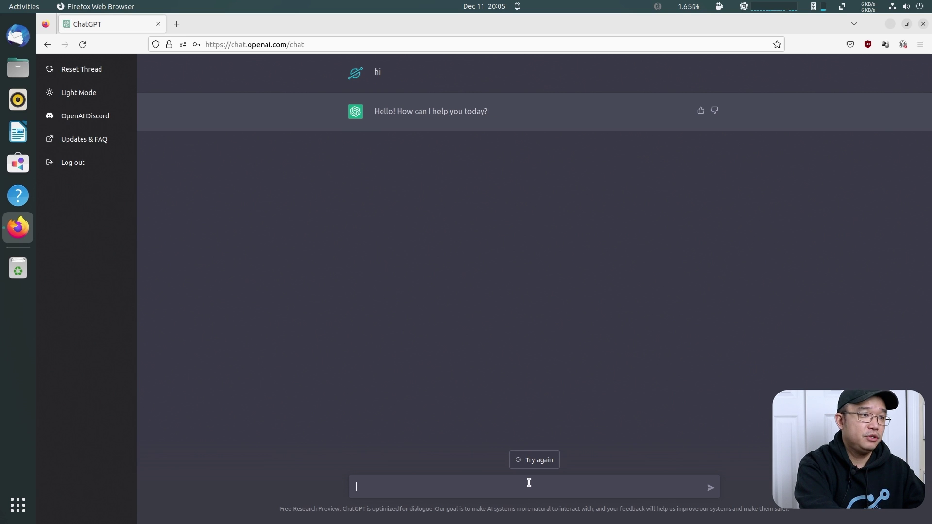
pyautogui.write('how are you doing')
pyautogui.press('Return')
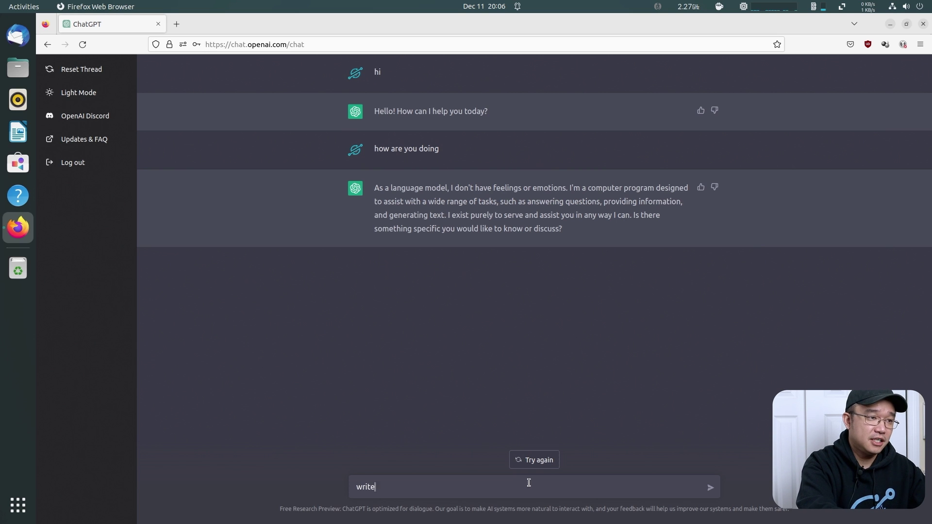
# Request 'write a program to make rain fall' and look over the raindrop colour values in the code.
pyautogui.write('program to make rain fall')
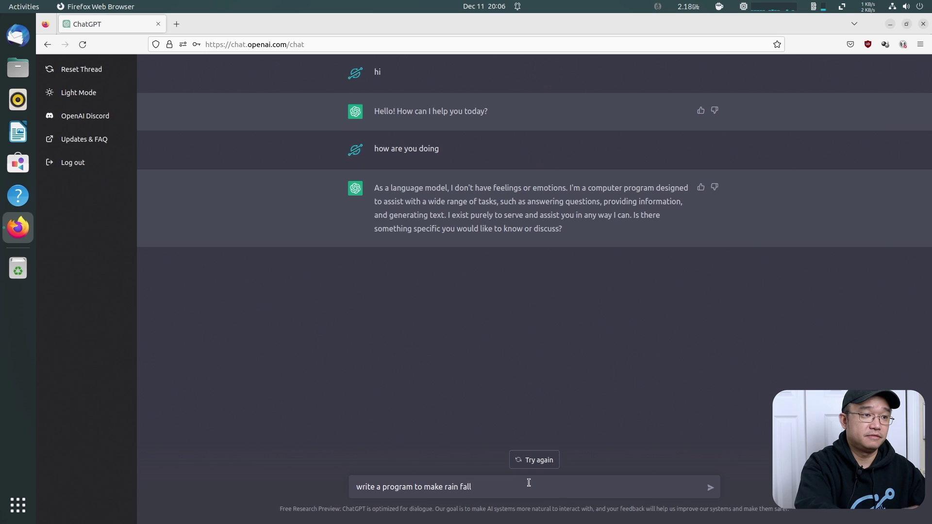
pyautogui.press('Return')
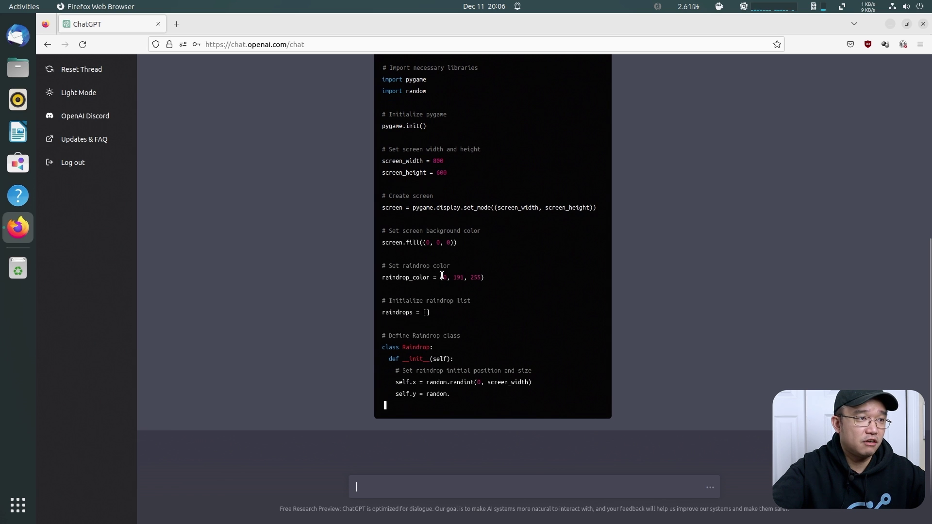
pyautogui.moveTo(441, 276); pyautogui.dragTo(473, 277)
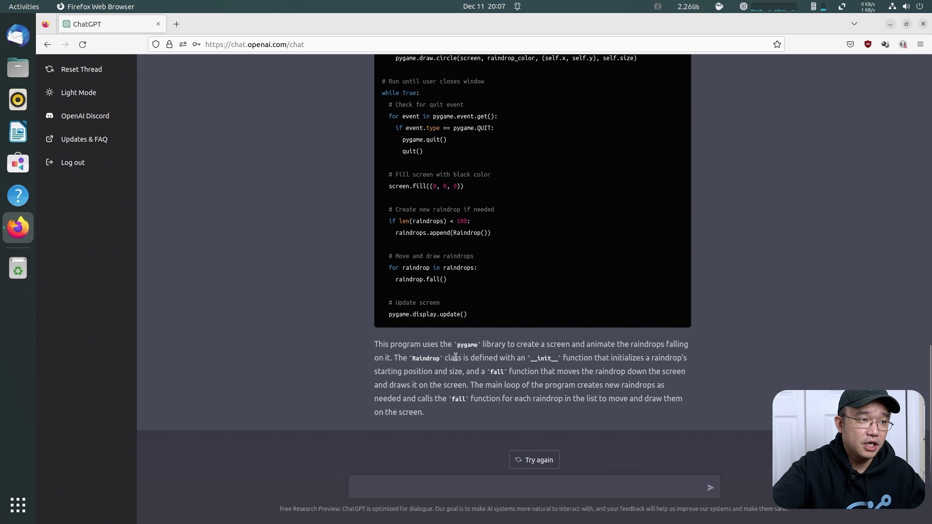
pyautogui.moveTo(477, 315); pyautogui.dragTo(557, 231)
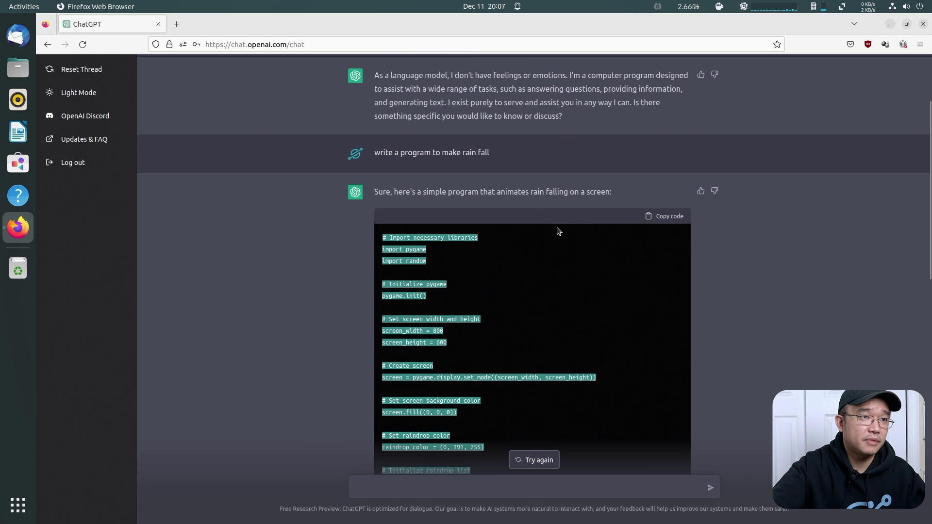
# Copy ChatGPT's rain code and list the home folder in a new terminal.
pyautogui.click(658, 216)
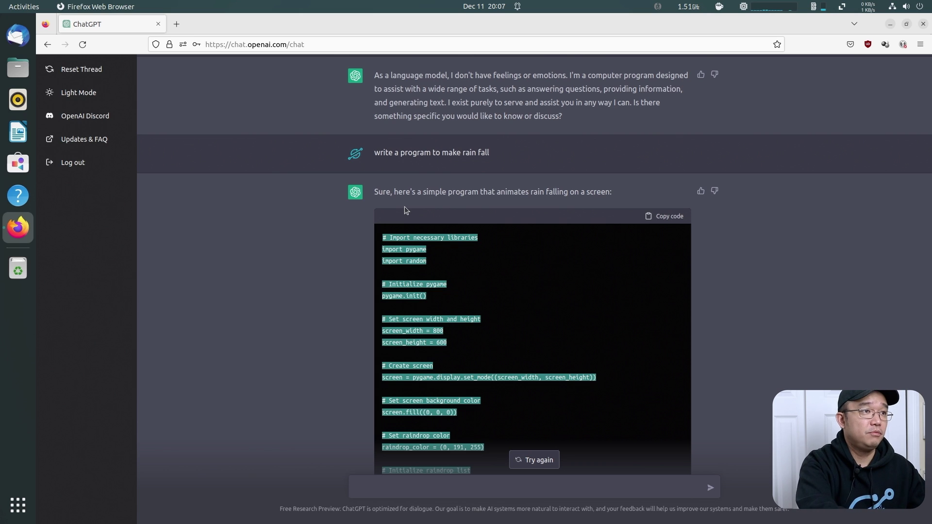
pyautogui.hotkey('ctrl', 'alt', 't')
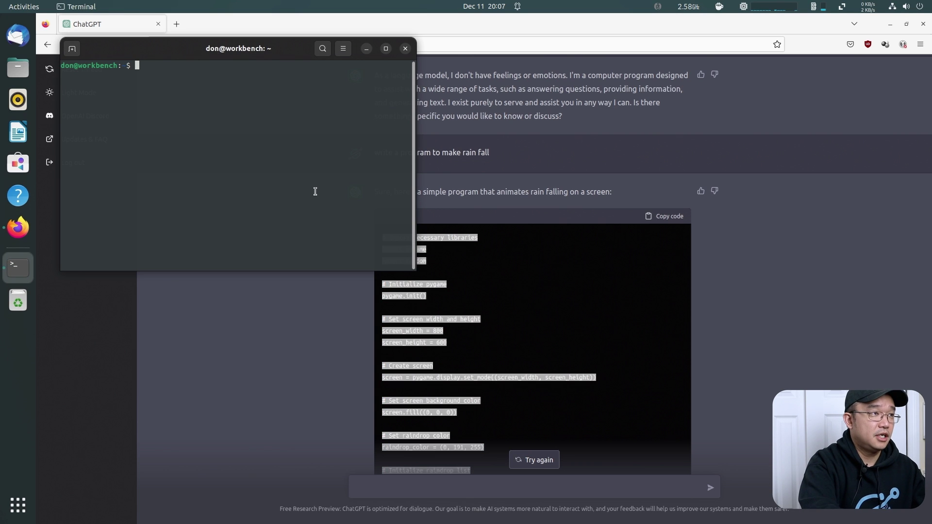
pyautogui.write('ls')
pyautogui.press('Return')
# Paste the code into a new rain.py with nano, save it, and begin a python3 run.
pyautogui.write('nano ')
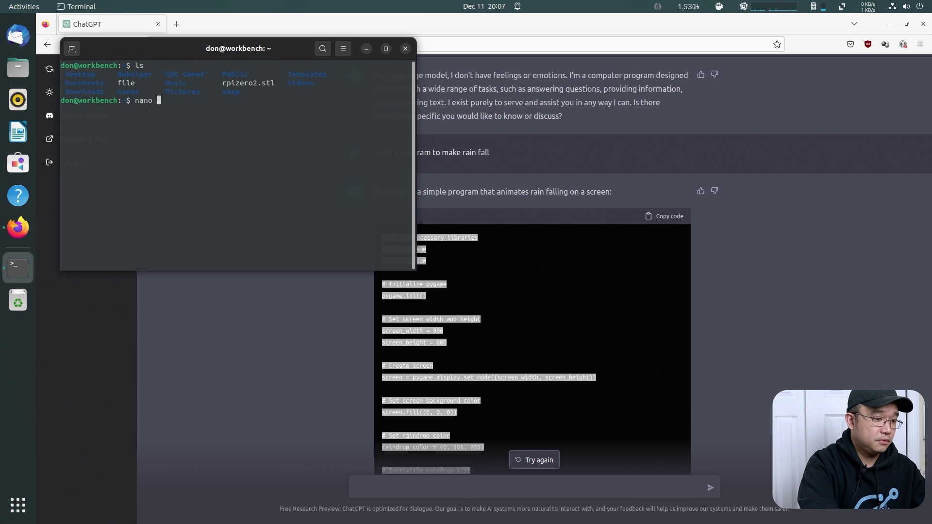
pyautogui.write('rain.p')
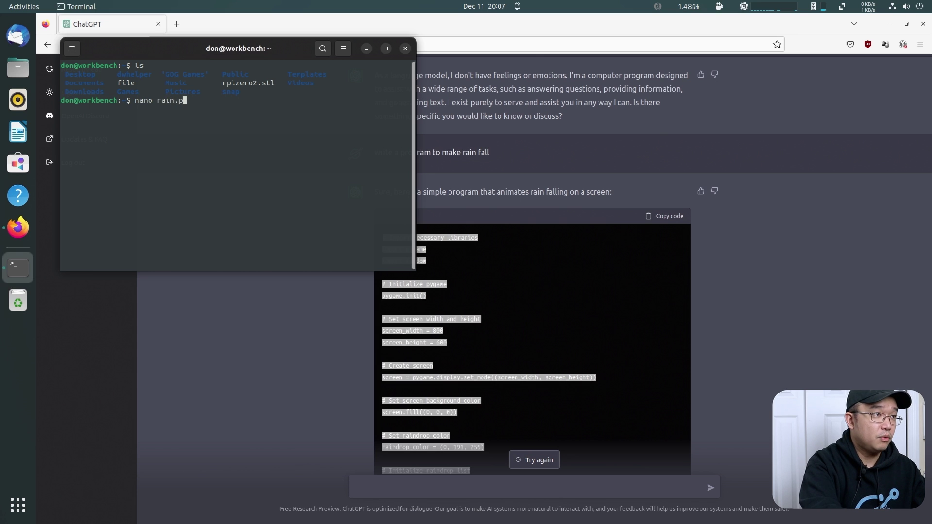
pyautogui.write('y')
pyautogui.press('Return')
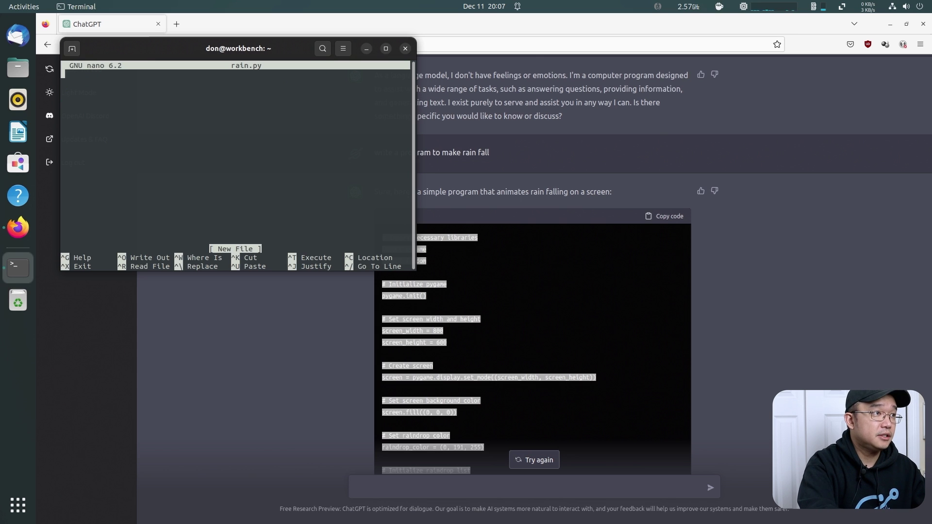
pyautogui.rightClick(337, 125)
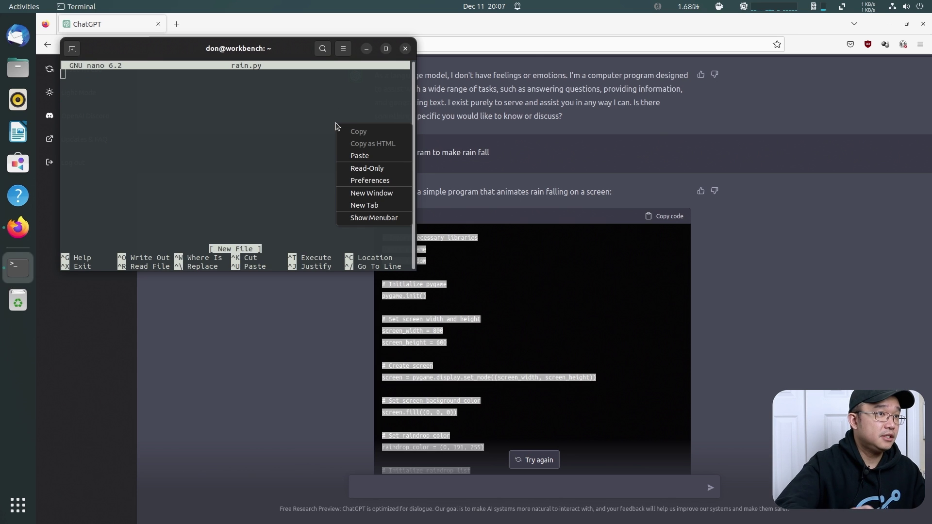
pyautogui.click(362, 154)
pyautogui.hotkey('ctrl', 'x')
pyautogui.press('y')
pyautogui.press('Return')
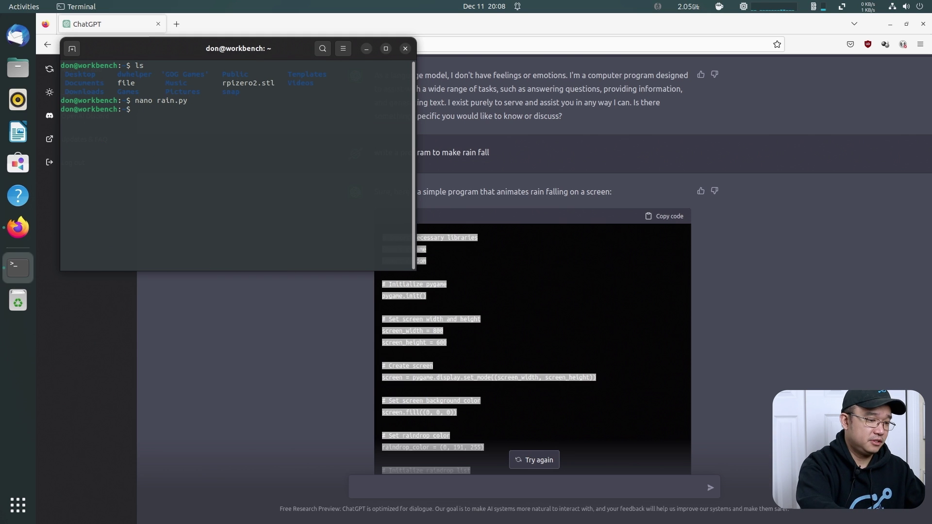
pyautogui.write('python3')
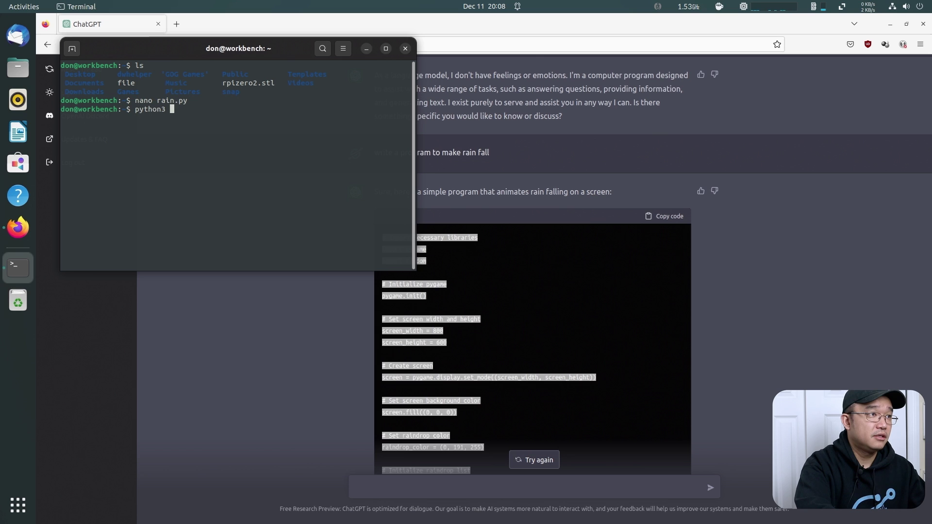
pyautogui.write(' ./r')
# Run rain.py with python3, which fails because pygame is missing.
pyautogui.press('Tab')
pyautogui.press('Return')
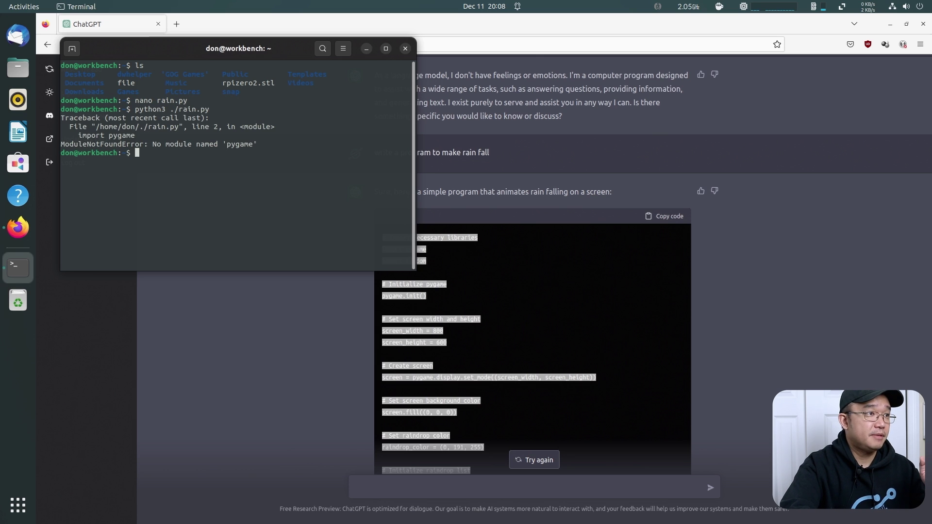
pyautogui.write('pip3')
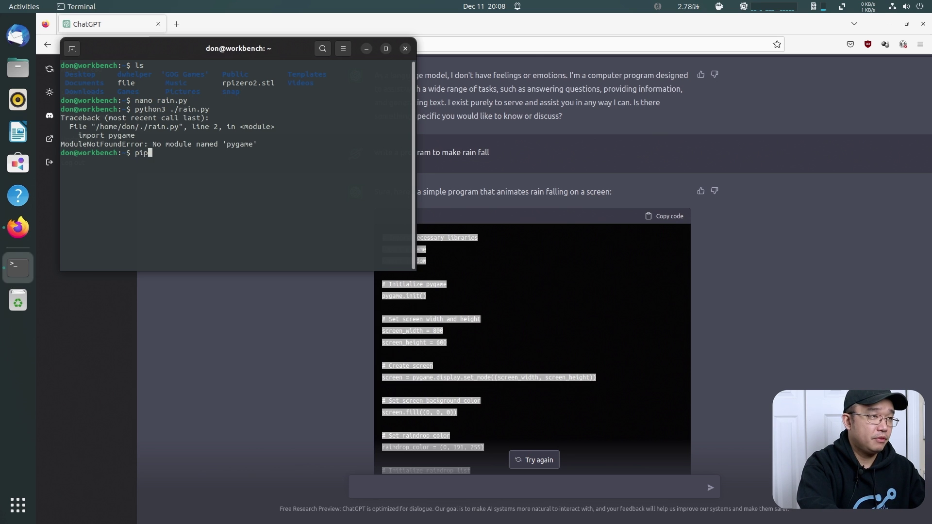
pyautogui.press('BackSpace')
pyautogui.press('BackSpace')
pyautogui.press('BackSpace')
pyautogui.press('BackSpace')
# Install python3-pip with sudo apt, confirm the packages, and enlarge the terminal window.
pyautogui.write('sudo ')
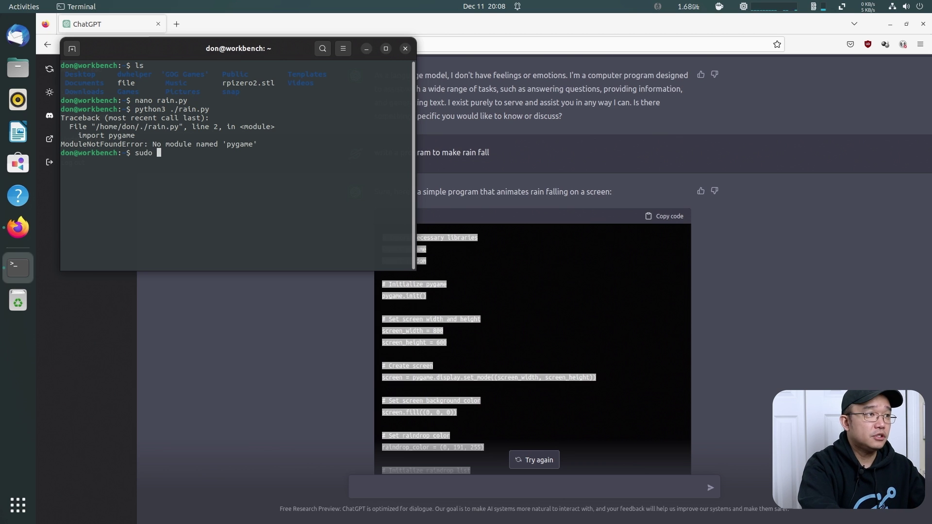
pyautogui.write('apt install pythin')
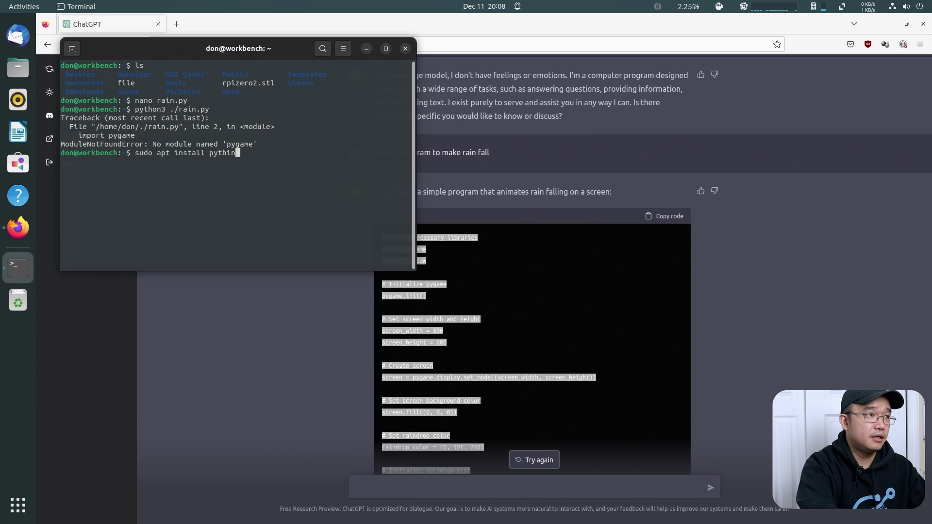
pyautogui.press('BackSpace')
pyautogui.press('BackSpace')
pyautogui.write('on3-pip')
pyautogui.press('Return')
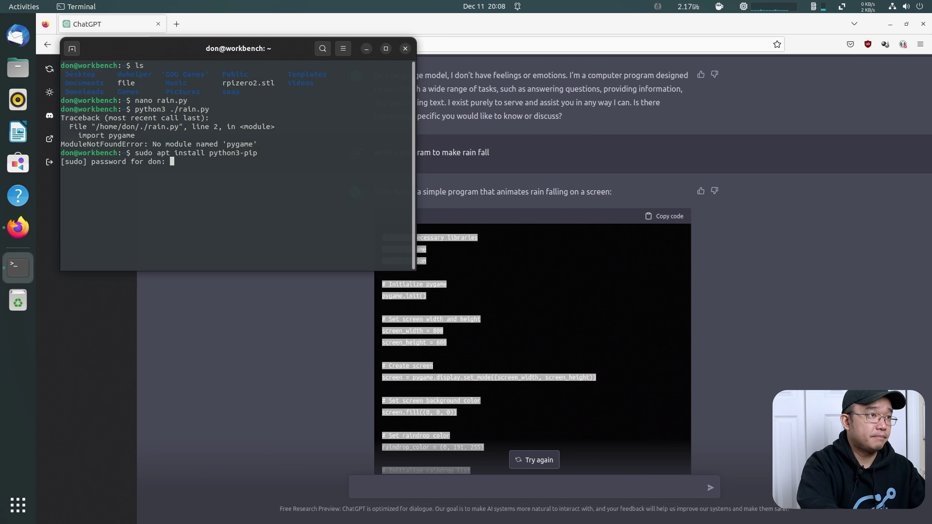
pyautogui.press('Return')
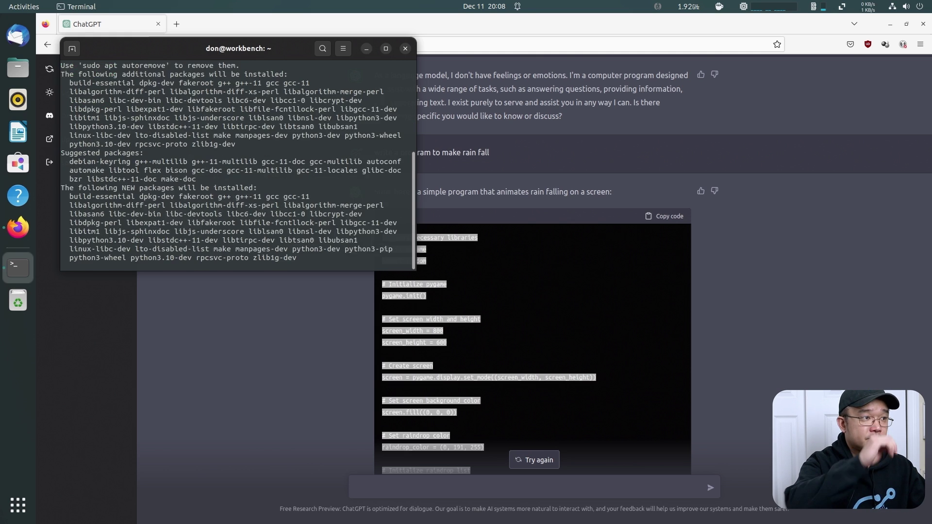
pyautogui.write('y')
pyautogui.press('Return')
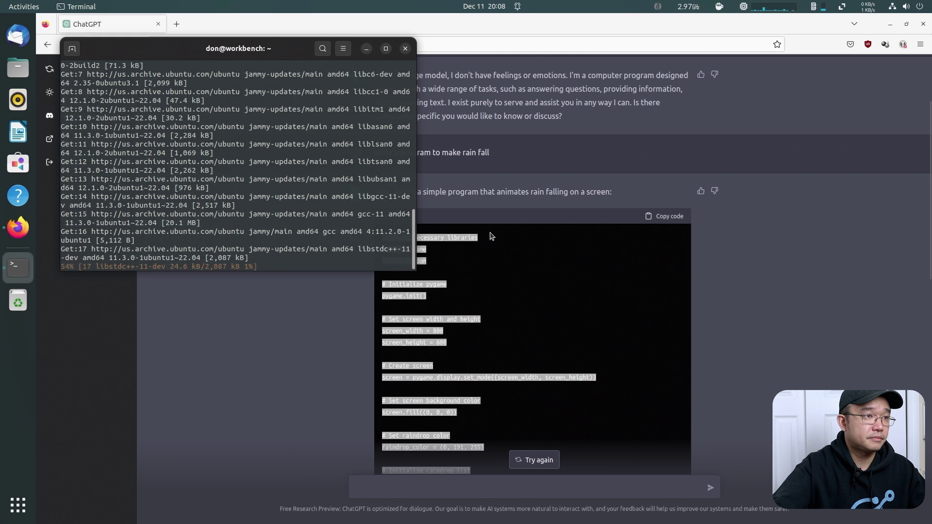
pyautogui.moveTo(417, 267); pyautogui.dragTo(625, 383)
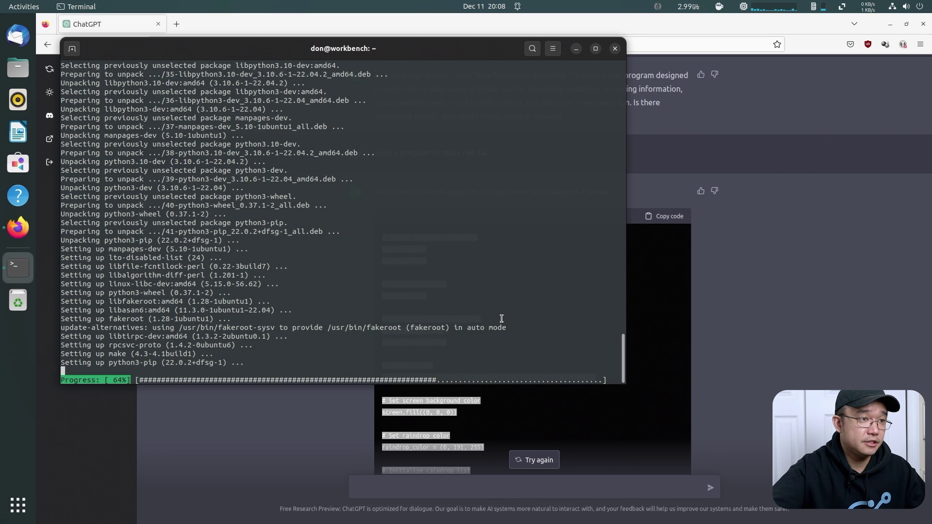
# Install pygame with 'pip3 install pygame'.
pyautogui.write('python3')
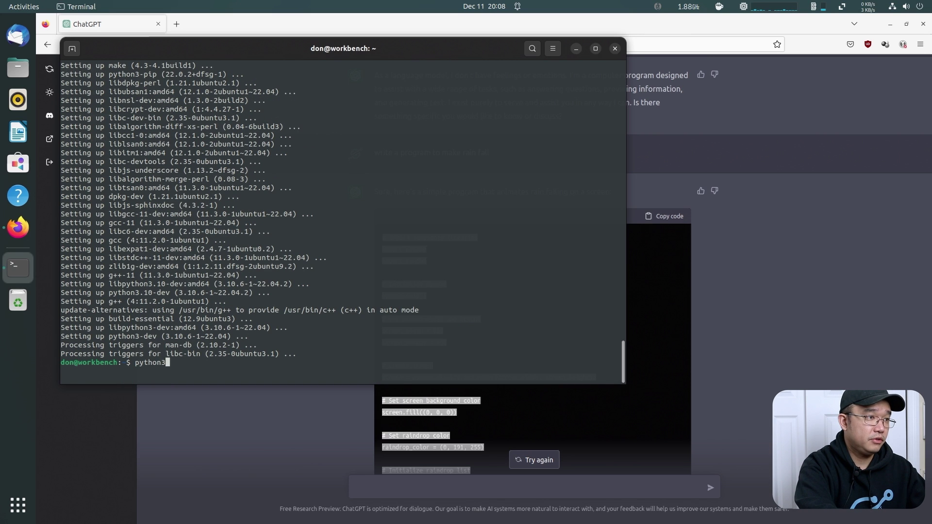
pyautogui.press('BackSpace')
pyautogui.press('BackSpace')
pyautogui.press('BackSpace')
pyautogui.press('BackSpace')
pyautogui.press('BackSpace')
pyautogui.press('BackSpace')
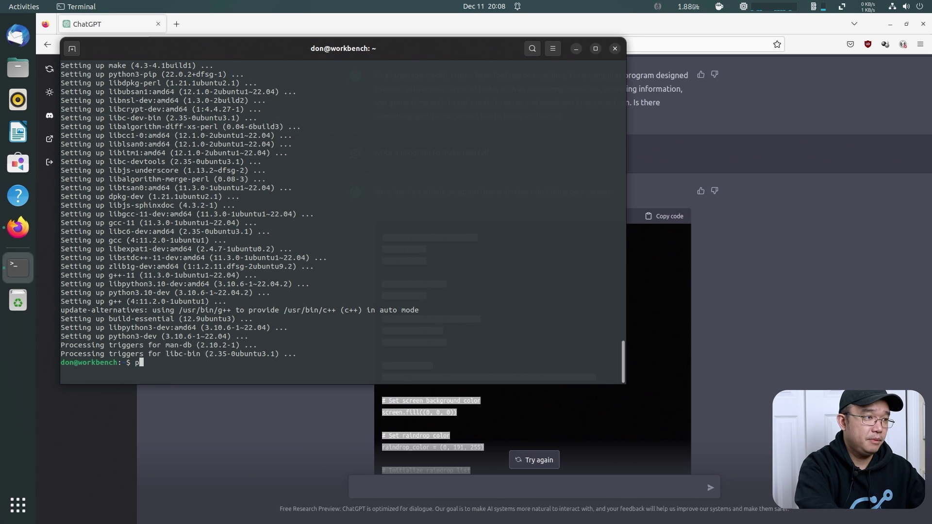
pyautogui.write('ip3 install ')
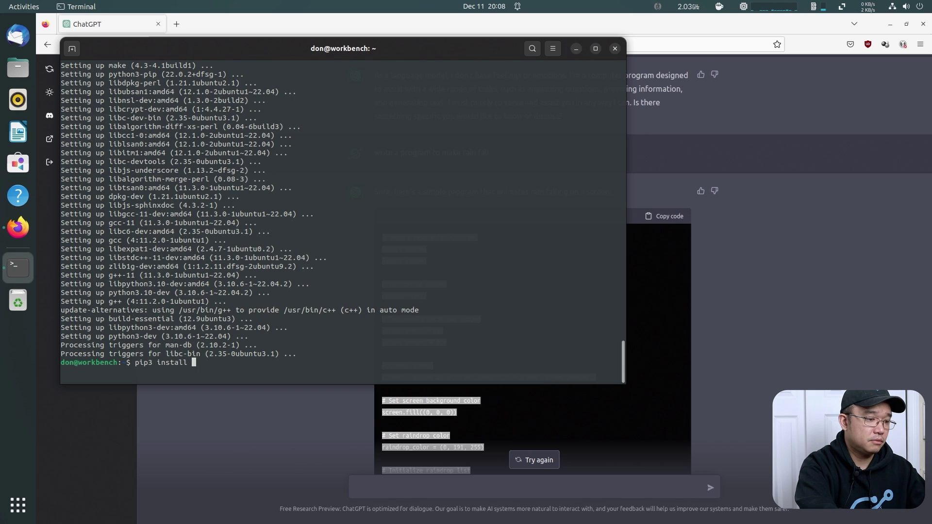
pyautogui.write('pygame')
pyautogui.press('Return')
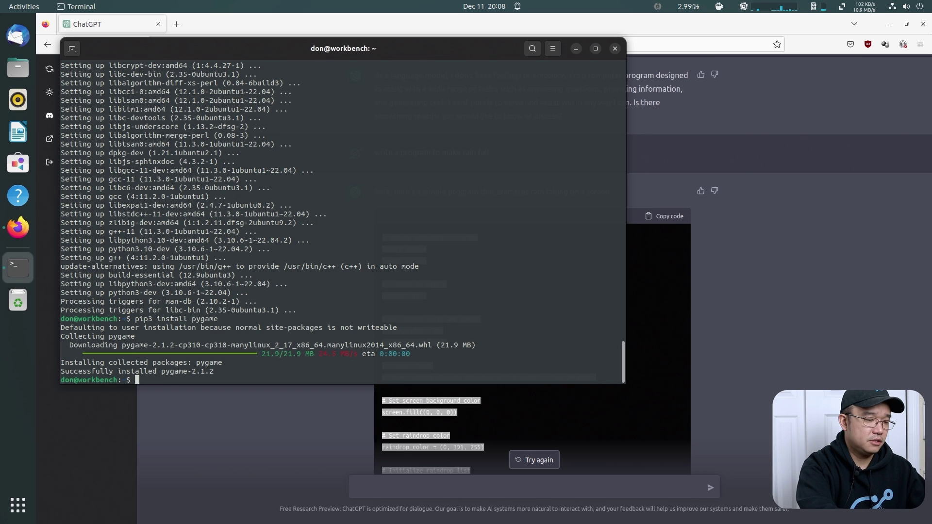
# Run python3 ./rain.py to start the falling-rain animation.
pyautogui.write('python3 ./')
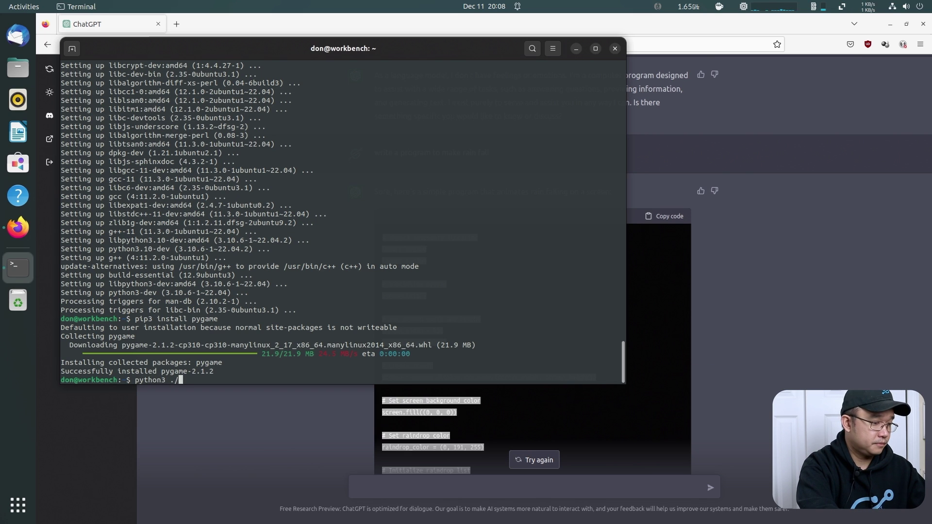
pyautogui.write('p')
pyautogui.press('BackSpace')
pyautogui.write('ri')
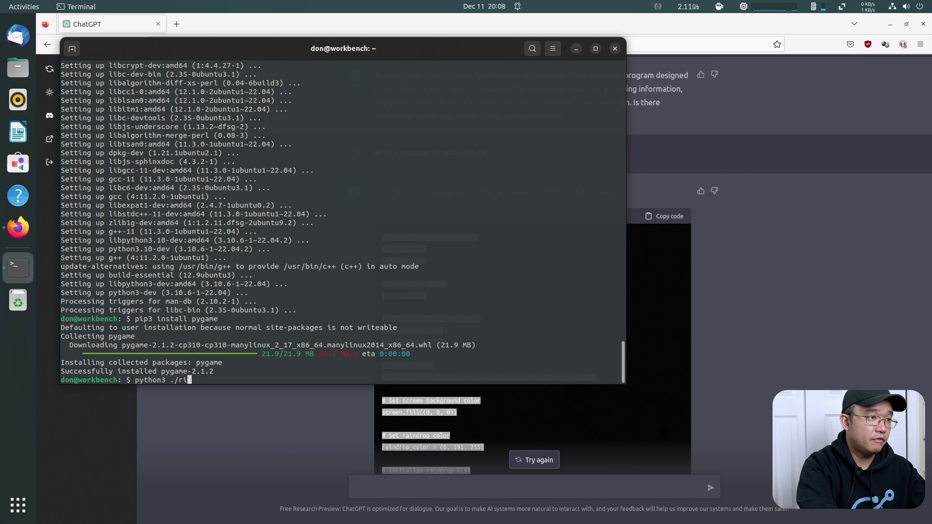
pyautogui.press('Tab')
pyautogui.press('Return')
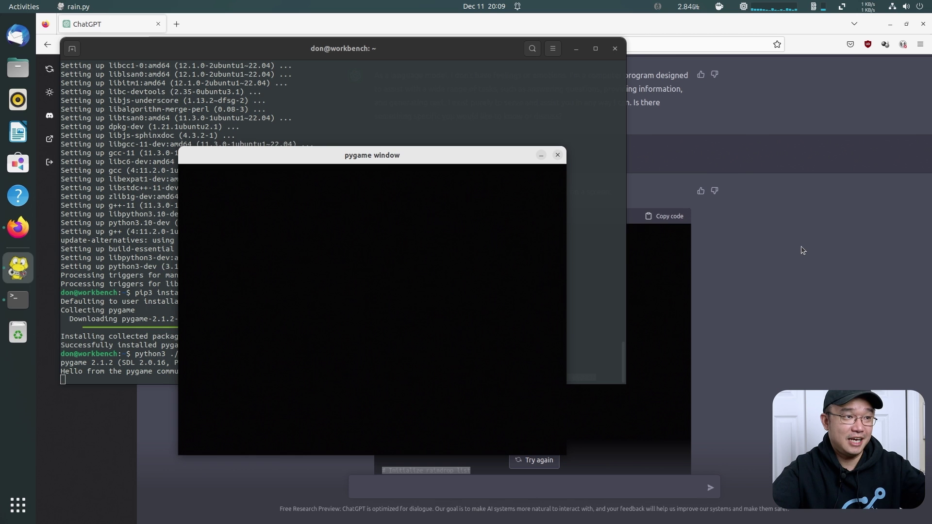
# Scroll through the rain code in ChatGPT and close the pygame rain window.
pyautogui.click(771, 256)
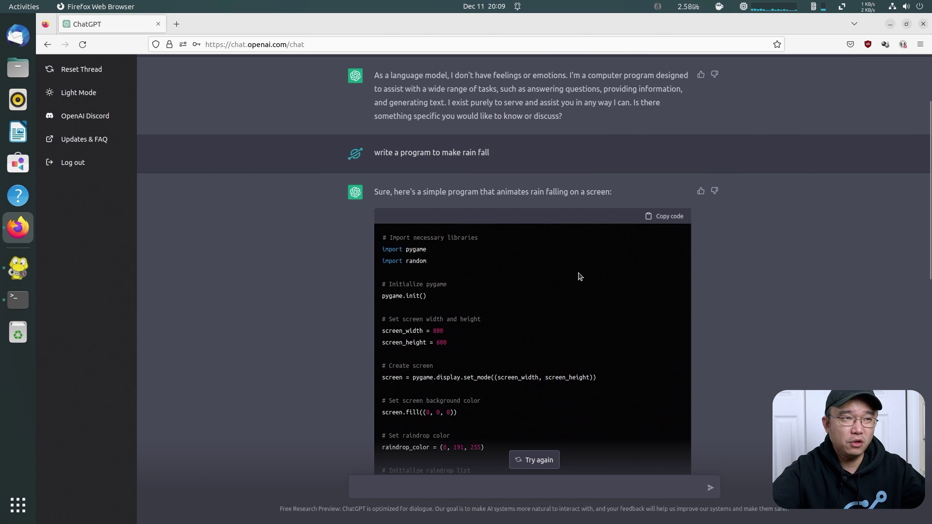
pyautogui.scroll(-10, 577, 275)
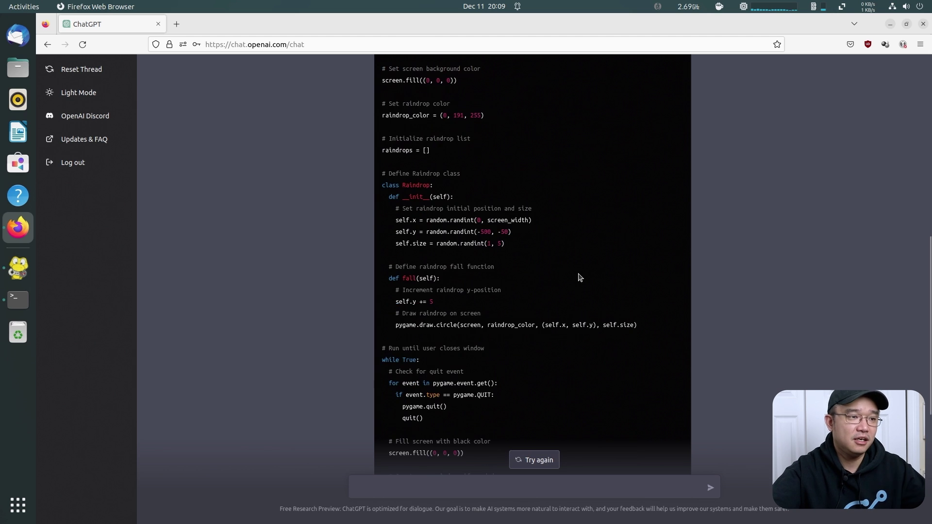
pyautogui.scroll(-8, 521, 313)
pyautogui.scroll(15, 507, 305)
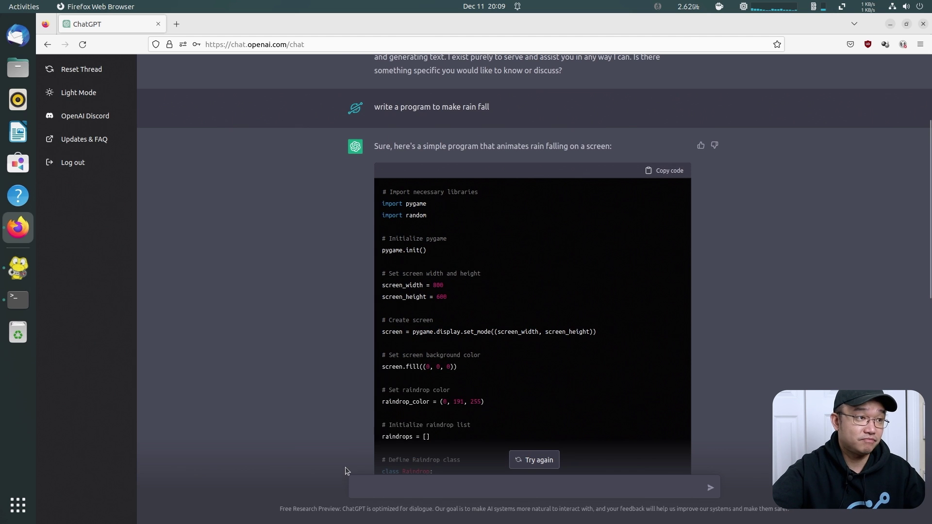
pyautogui.click(557, 155)
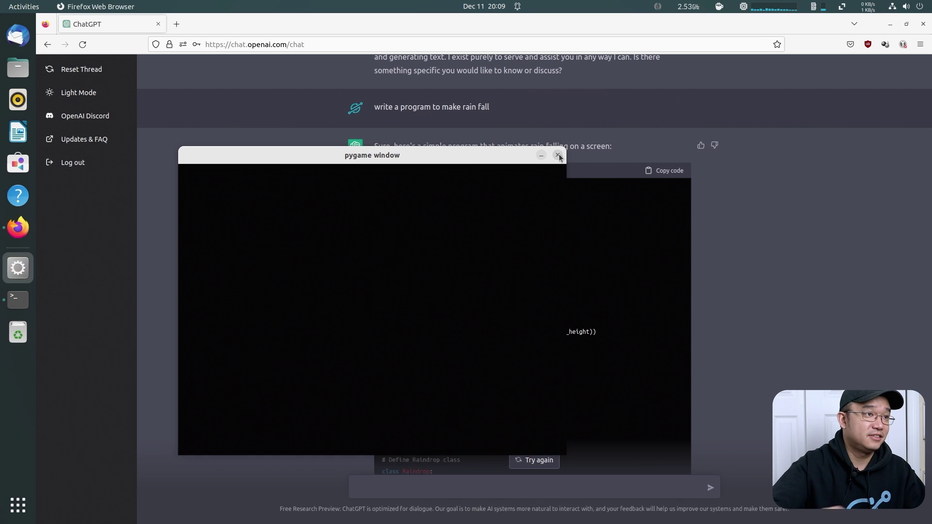
# Rerun rain.py from the terminal, close it, and return to ChatGPT's explanation.
pyautogui.hotkey('alt', 'Tab')
pyautogui.press('Up')
pyautogui.press('Return')
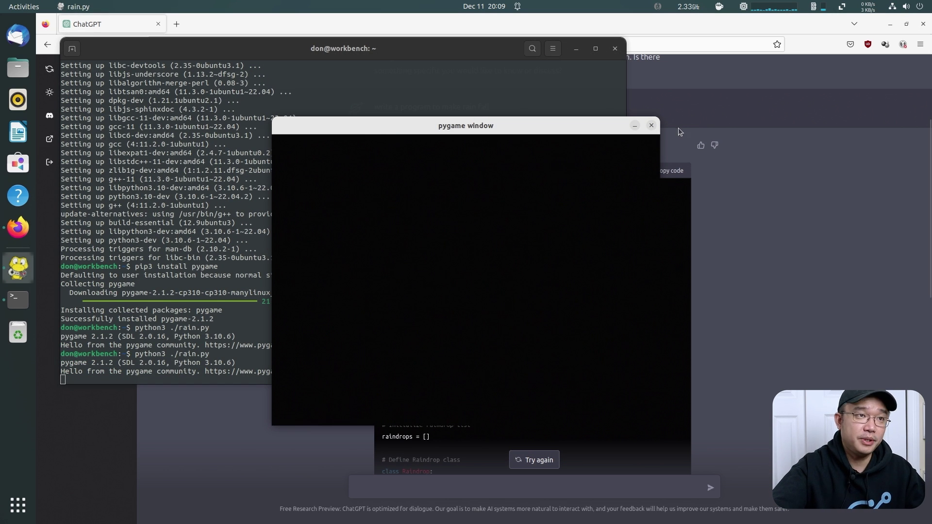
pyautogui.click(651, 126)
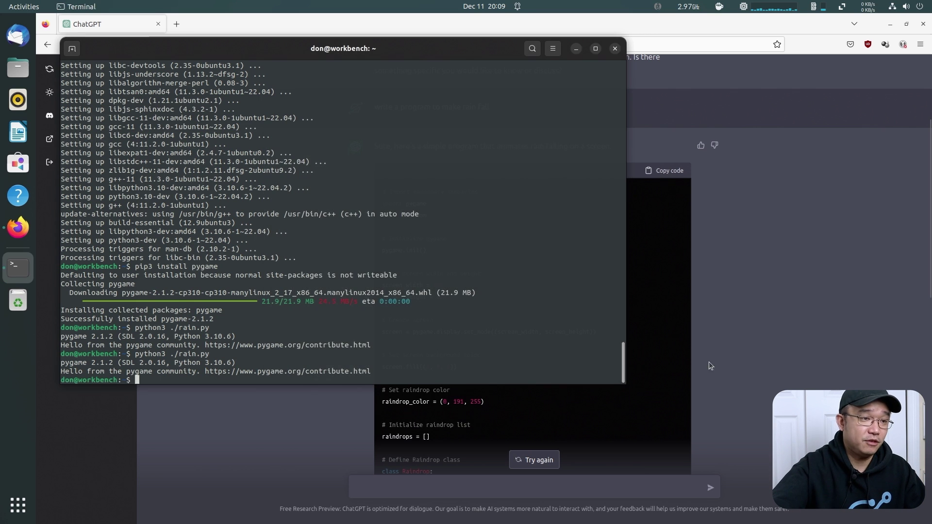
pyautogui.click(785, 386)
pyautogui.scroll(-10, 784, 387)
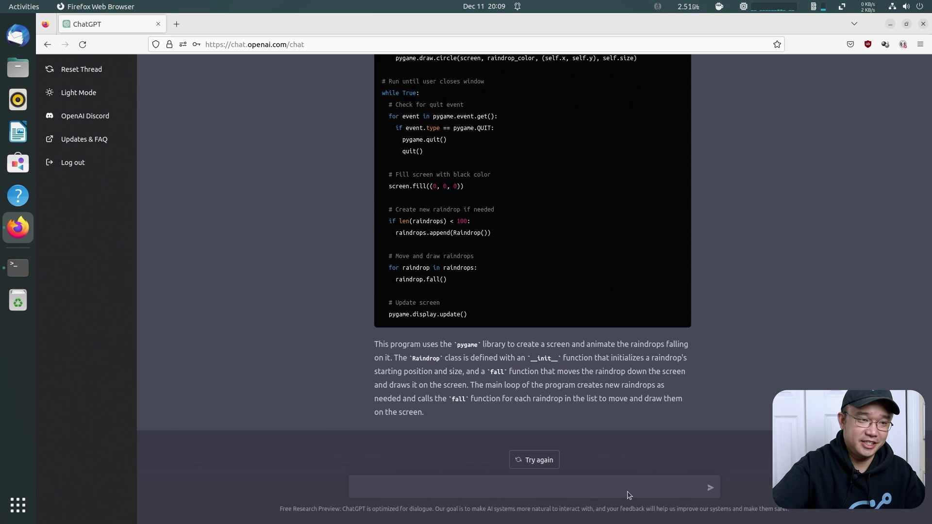
# Ask ChatGPT to 'write text message to boss for being sick' and start the next prompt.
pyautogui.click(563, 487)
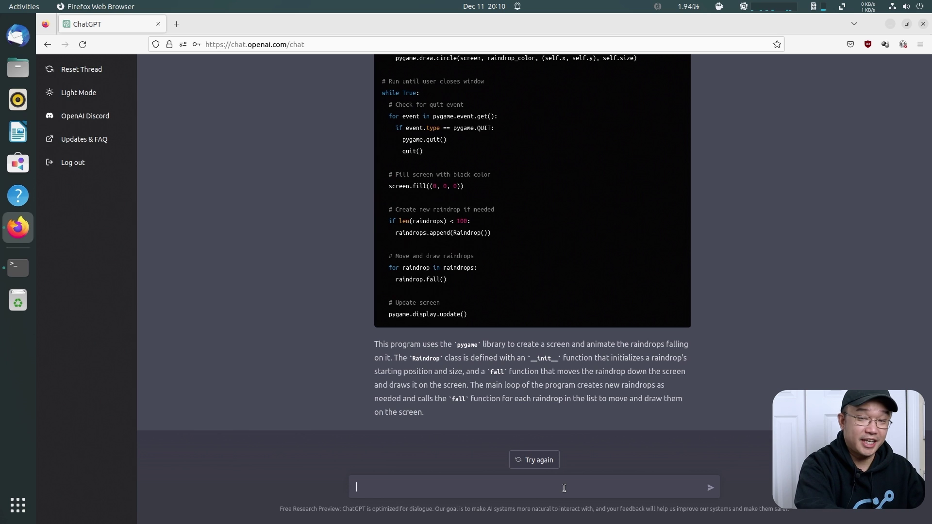
pyautogui.write('write')
pyautogui.press('BackSpace')
pyautogui.press('BackSpace')
pyautogui.press('BackSpace')
pyautogui.press('BackSpace')
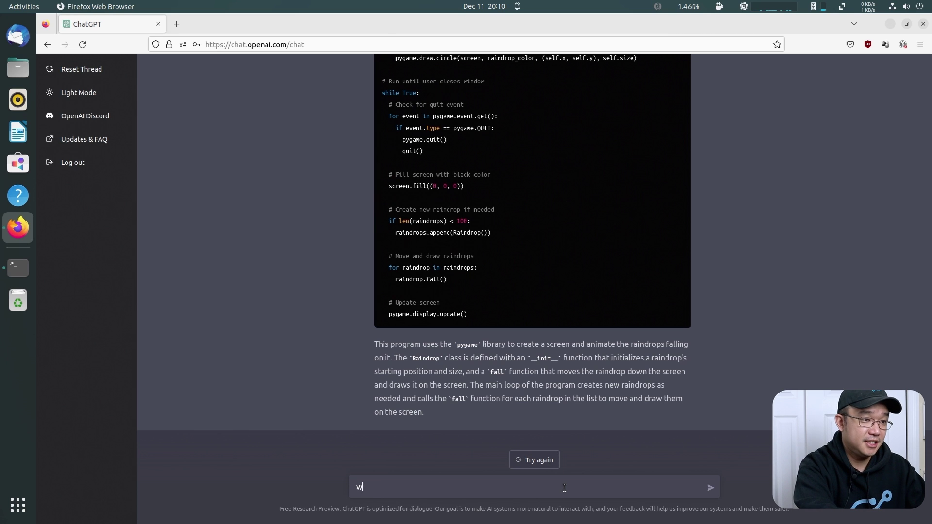
pyautogui.write('rite text message to boos')
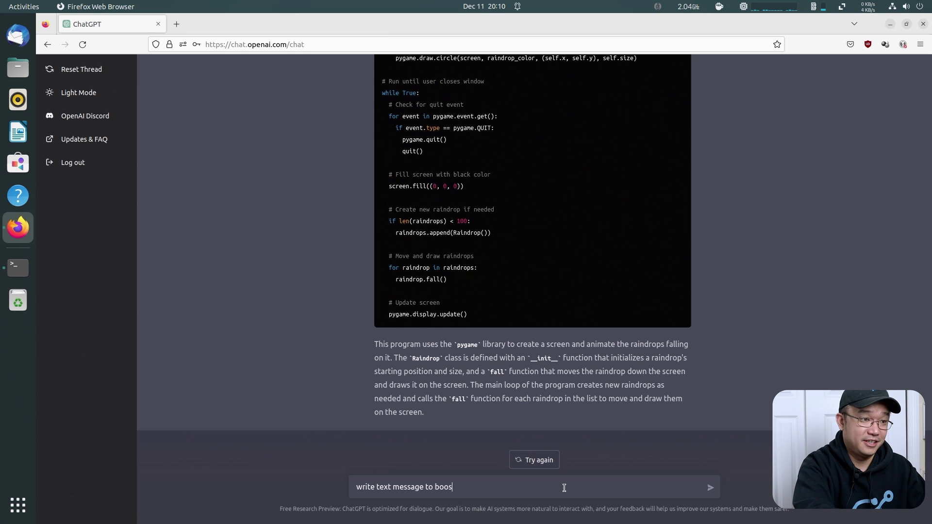
pyautogui.press('BackSpace')
pyautogui.press('BackSpace')
pyautogui.write('ss for being sick')
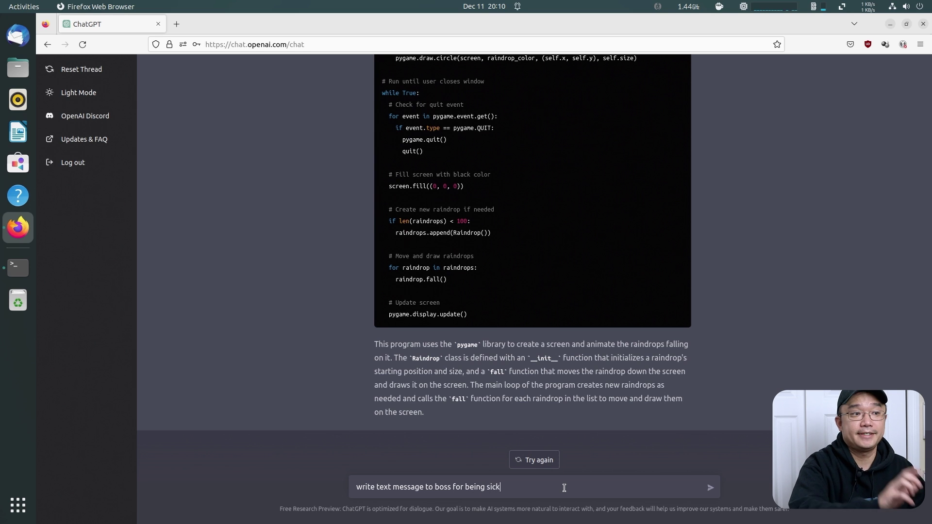
pyautogui.press('Return')
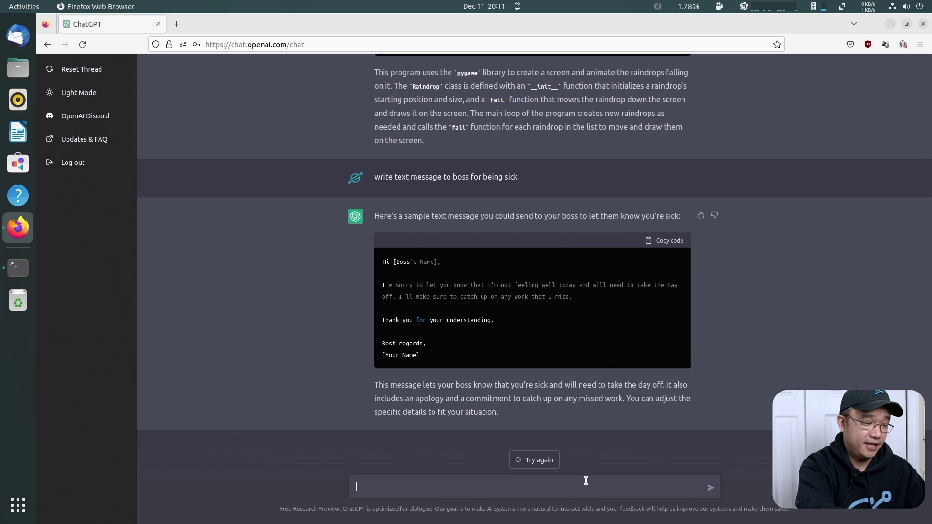
pyautogui.write('wir')
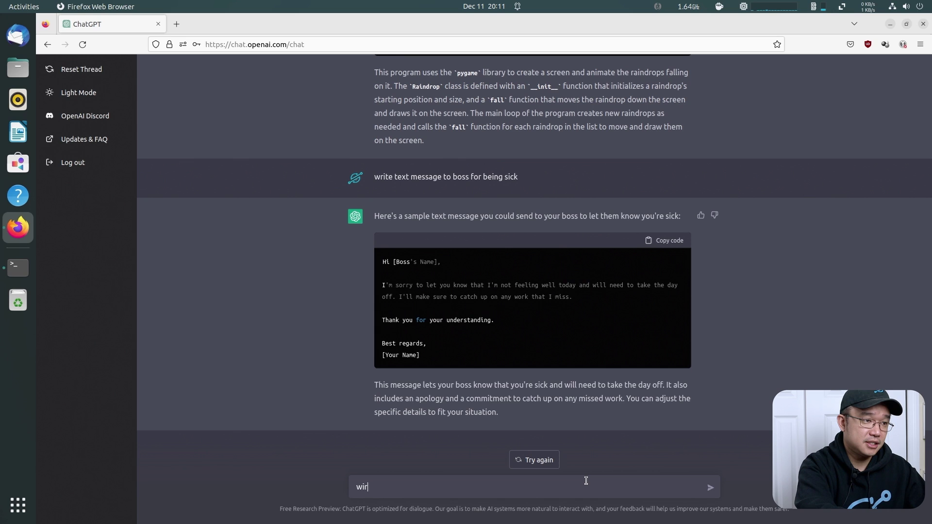
# Send 'write a dockerfile that will run alpine xfce4 with novnc' to ChatGPT.
pyautogui.press('BackSpace')
pyautogui.press('BackSpace')
pyautogui.write('rite a dockerfi')
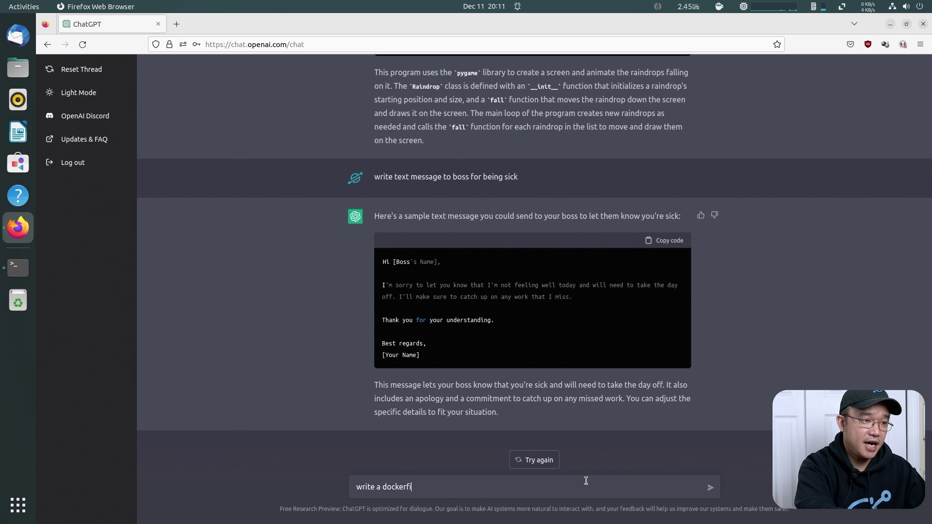
pyautogui.write('le that wil')
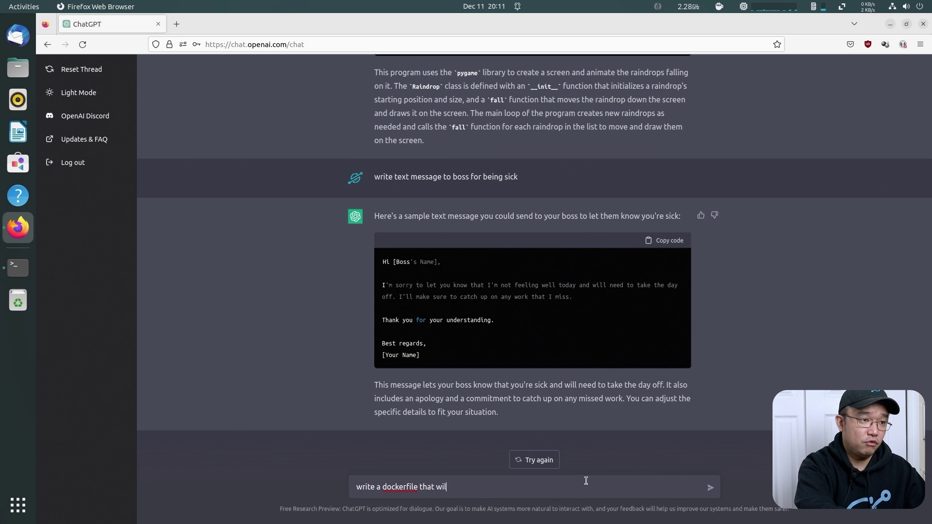
pyautogui.write('l run alpine')
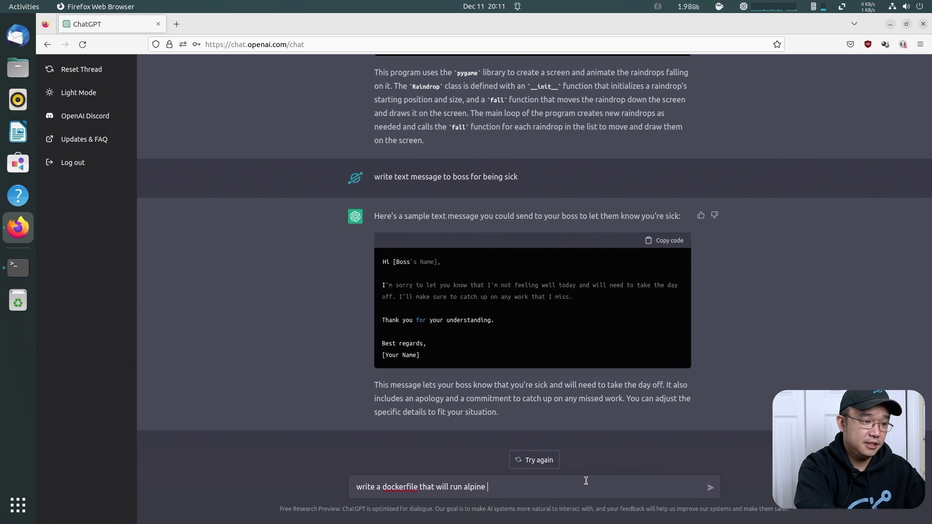
pyautogui.write(' xfce4 ')
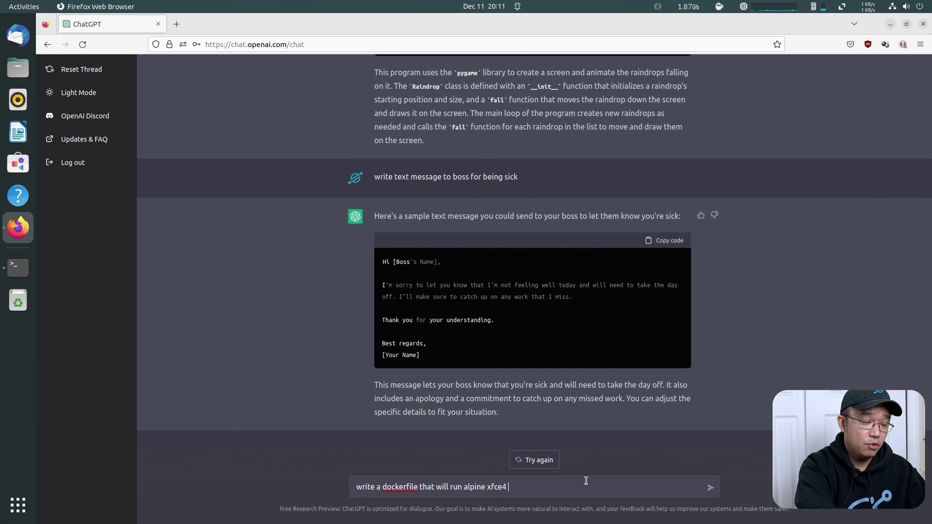
pyautogui.write('with novnc')
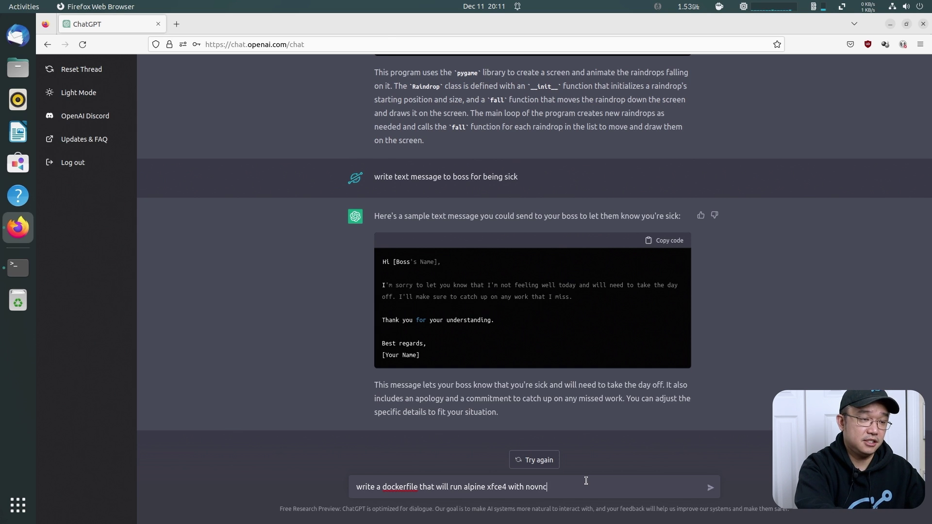
pyautogui.press('Return')
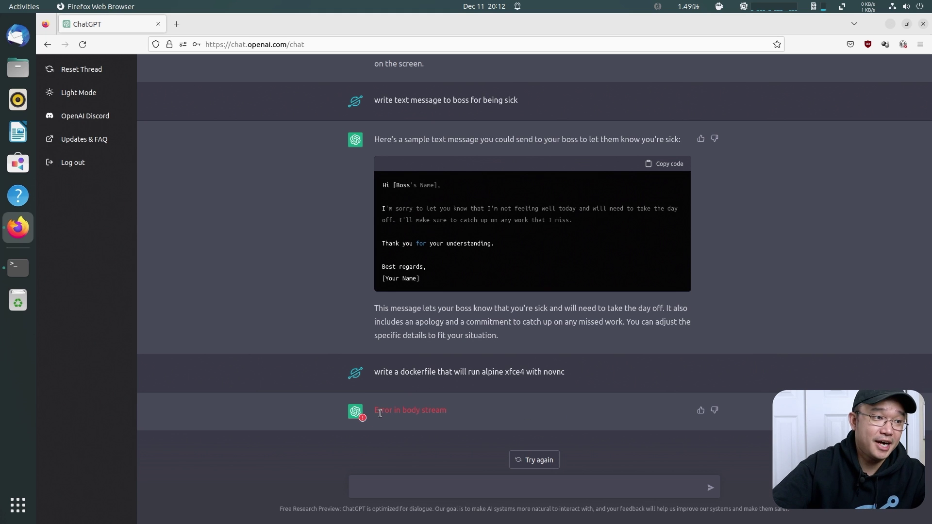
# Resubmit the Dockerfile prompt with Save & Submit and copy the new Alpine Xfce4/noVNC Dockerfile.
pyautogui.moveTo(569, 372)
pyautogui.mouseDown()
pyautogui.moveTo(445, 353)
pyautogui.moveTo(572, 357)
pyautogui.mouseUp()
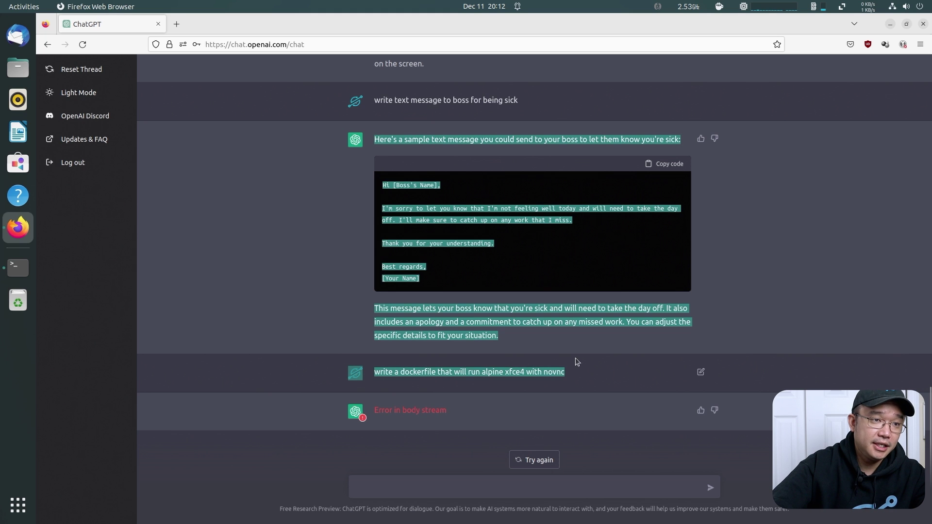
pyautogui.click(621, 370)
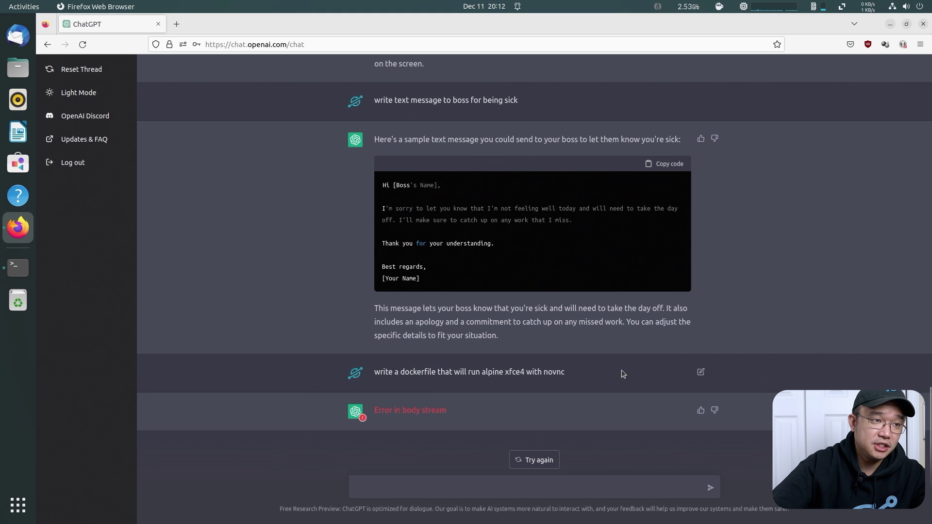
pyautogui.click(701, 372)
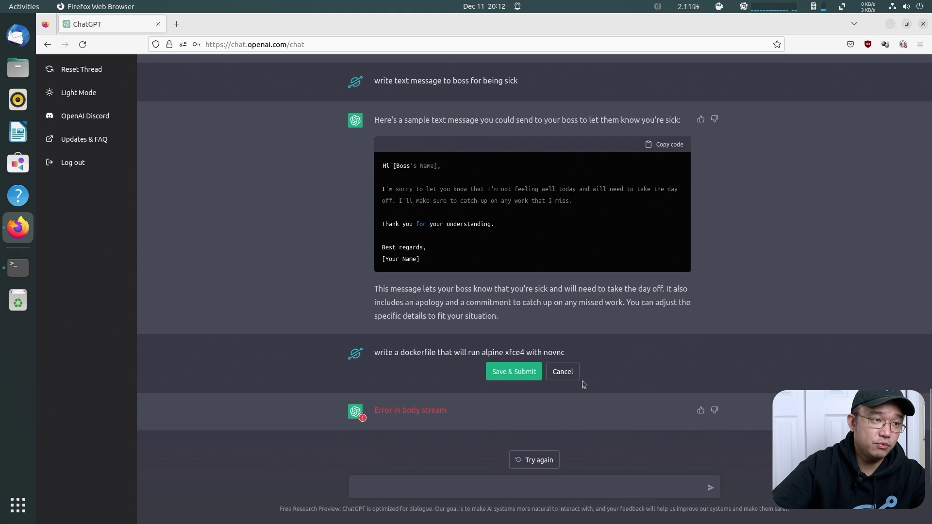
pyautogui.click(523, 373)
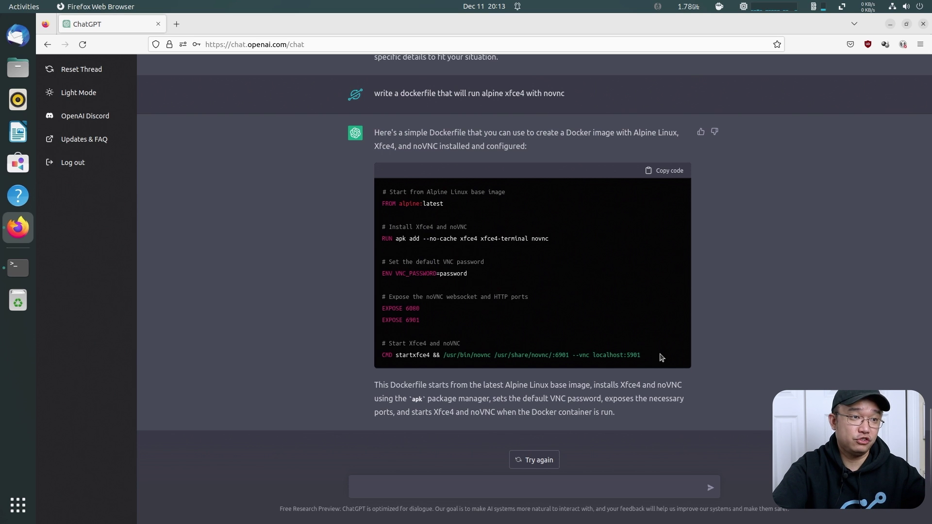
pyautogui.moveTo(660, 358); pyautogui.dragTo(425, 238)
pyautogui.click(509, 223)
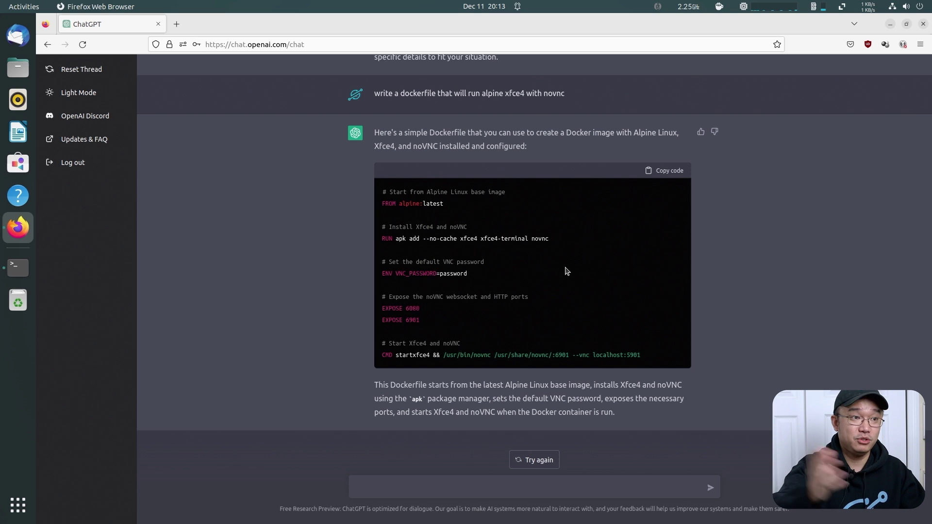
# In the terminal, create an alpinetest folder and change into it.
pyautogui.press('super')
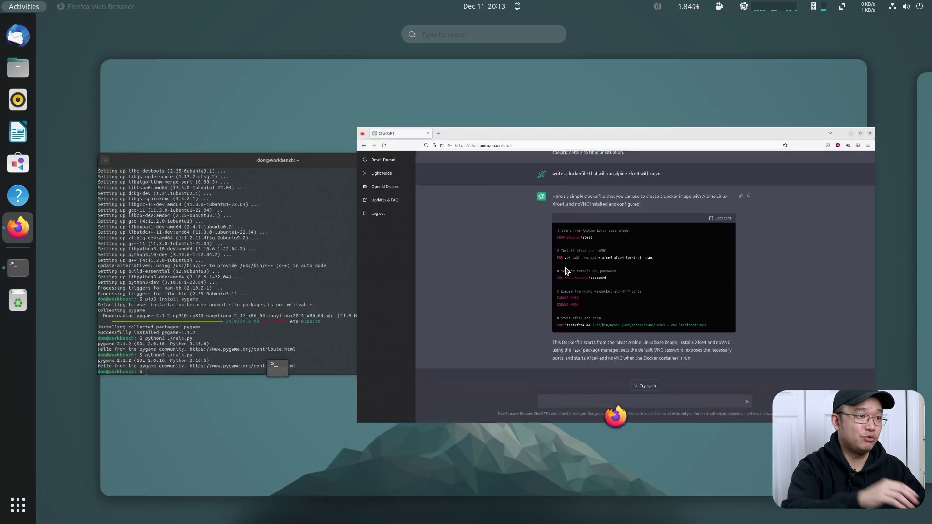
pyautogui.click(244, 233)
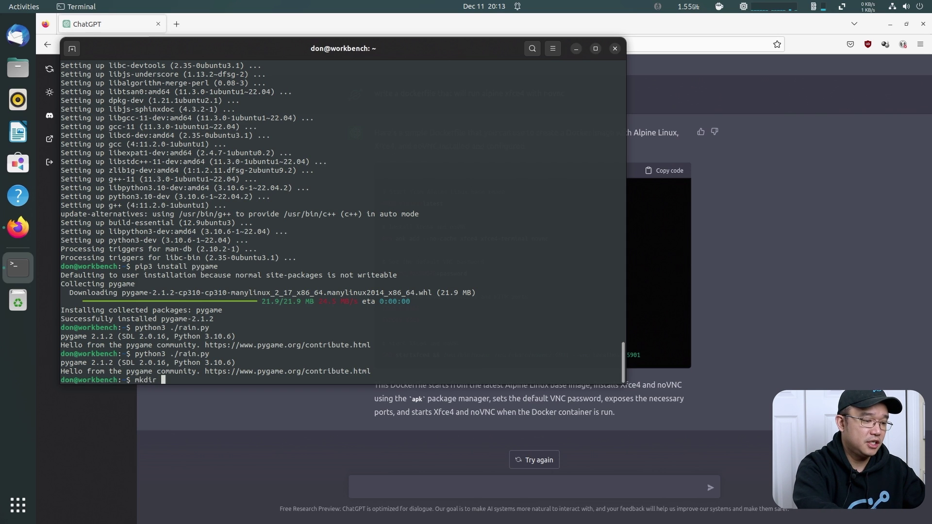
pyautogui.write('mkdir alpinetest')
pyautogui.press('Return')
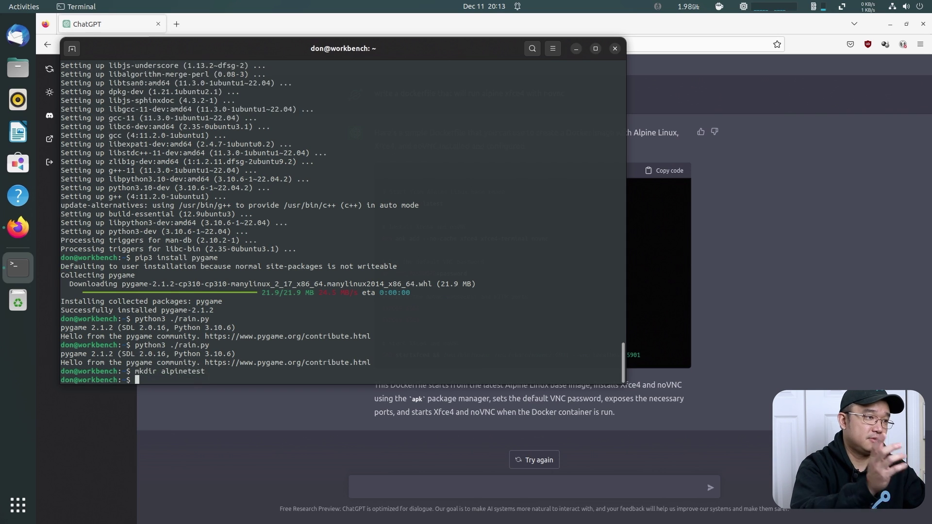
pyautogui.write('cd al')
pyautogui.press('Tab')
pyautogui.press('Return')
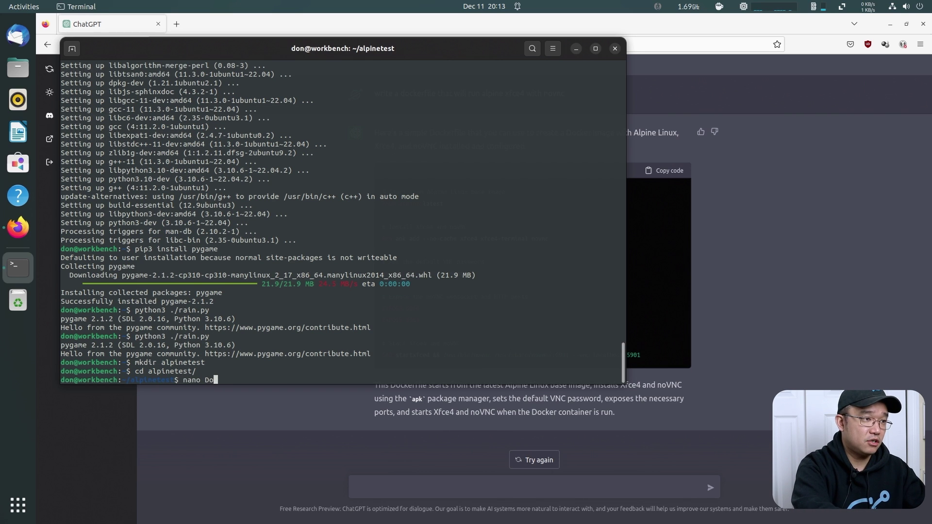
# Paste the copied code into a new Dockerfile in nano and save it.
pyautogui.press('Return')
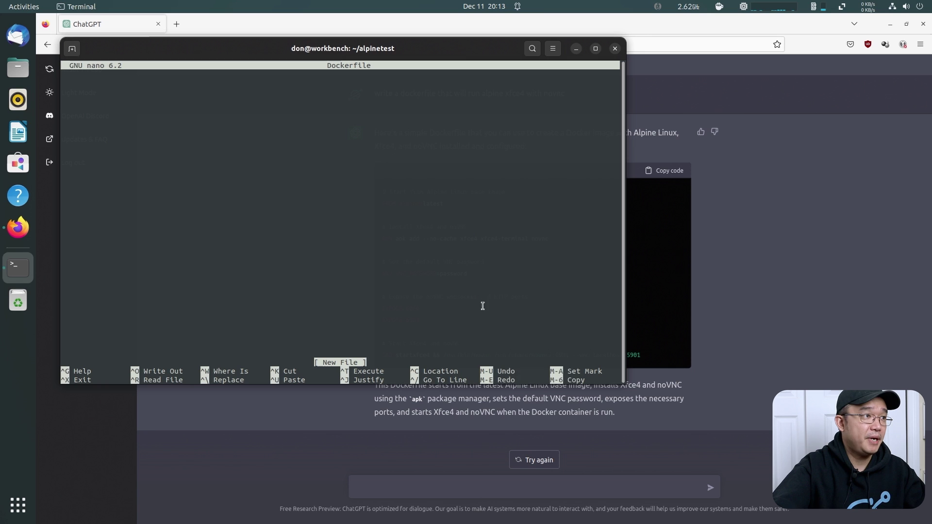
pyautogui.rightClick(504, 308)
pyautogui.click(531, 340)
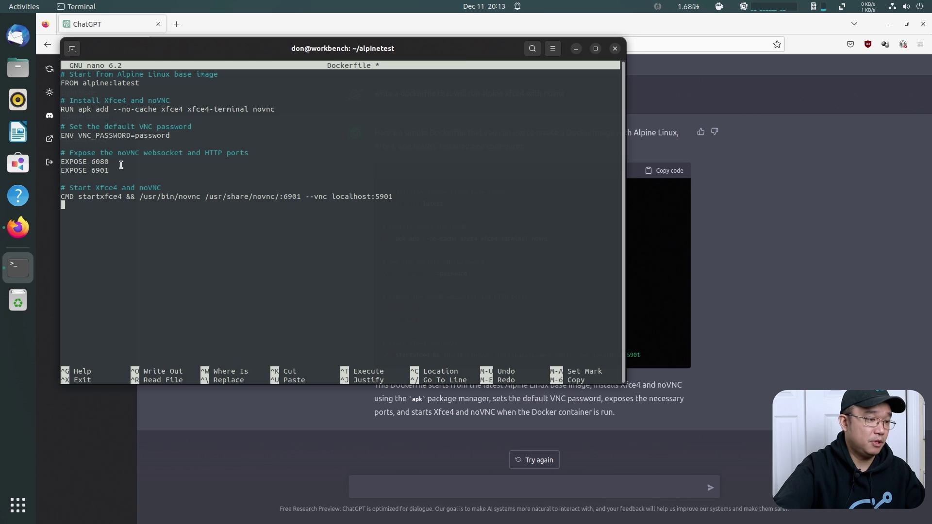
pyautogui.hotkey('ctrl', 'x')
pyautogui.press('y')
pyautogui.press('Return')
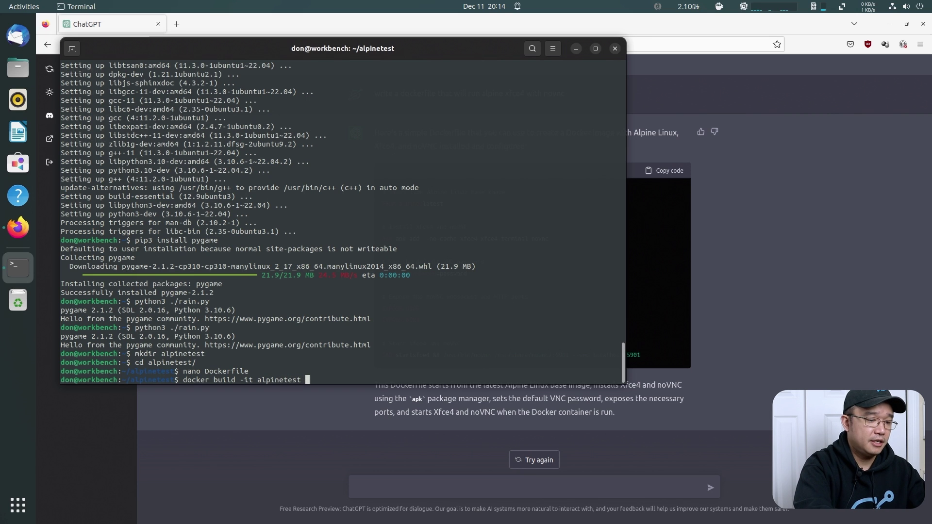
# Drop the stray -i flag, rerun docker build -t alpinetest ., and highlight the 'novnc: no such package' error.
pyautogui.press('Return')
pyautogui.press('Up')
pyautogui.press('Left')
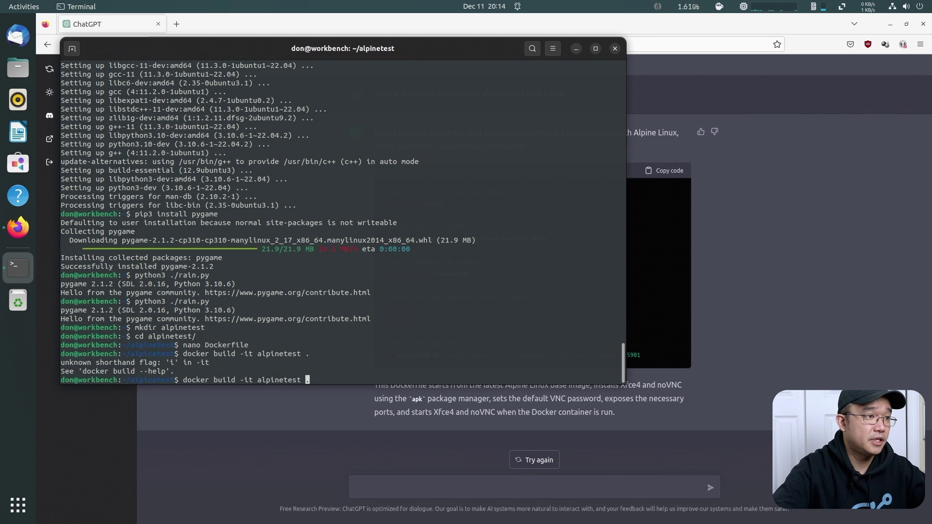
pyautogui.press('BackSpace')
pyautogui.press('Return')
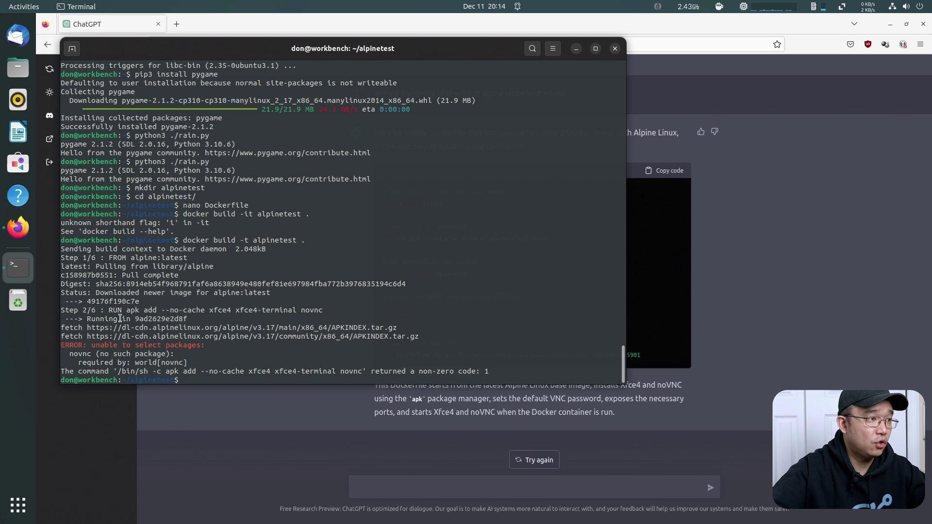
pyautogui.moveTo(101, 354); pyautogui.dragTo(189, 363)
pyautogui.hotkey('alt', 'Tab')
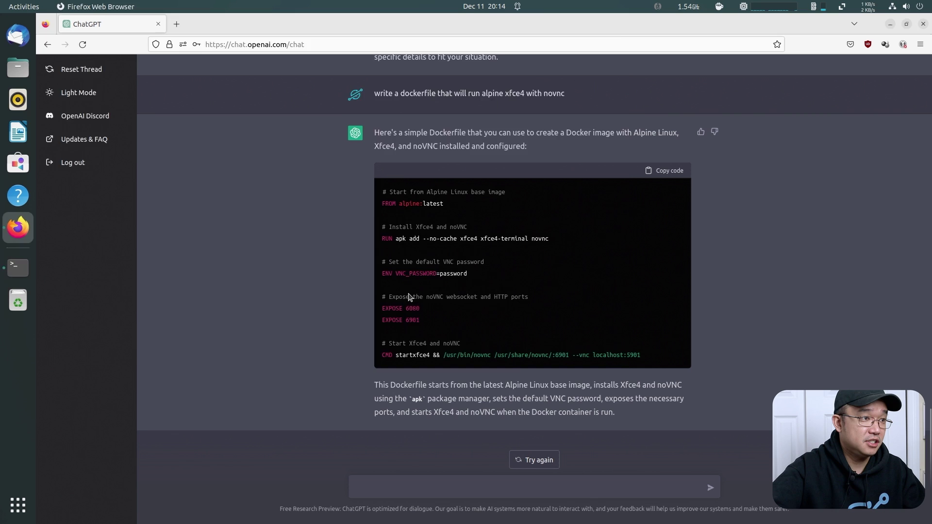
pyautogui.hotkey('alt', 'Tab')
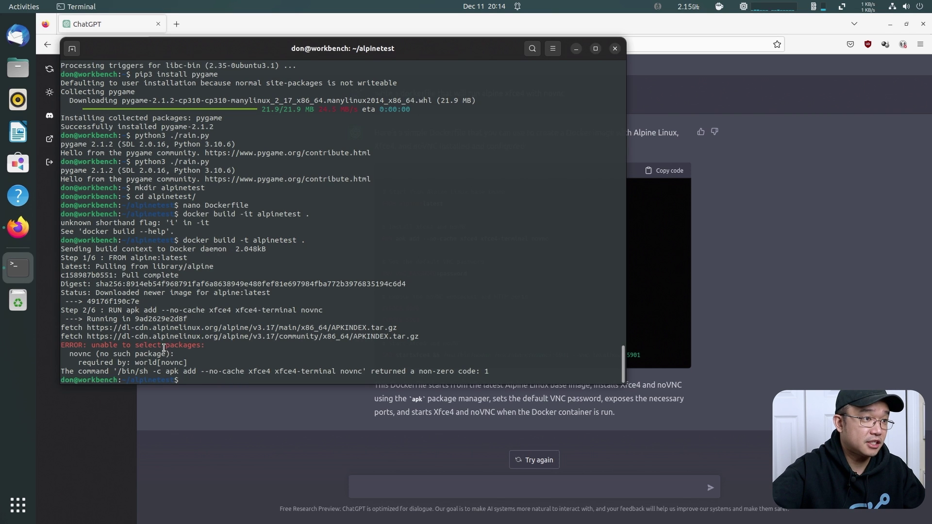
pyautogui.moveTo(168, 356); pyautogui.dragTo(238, 366)
pyautogui.click(238, 366)
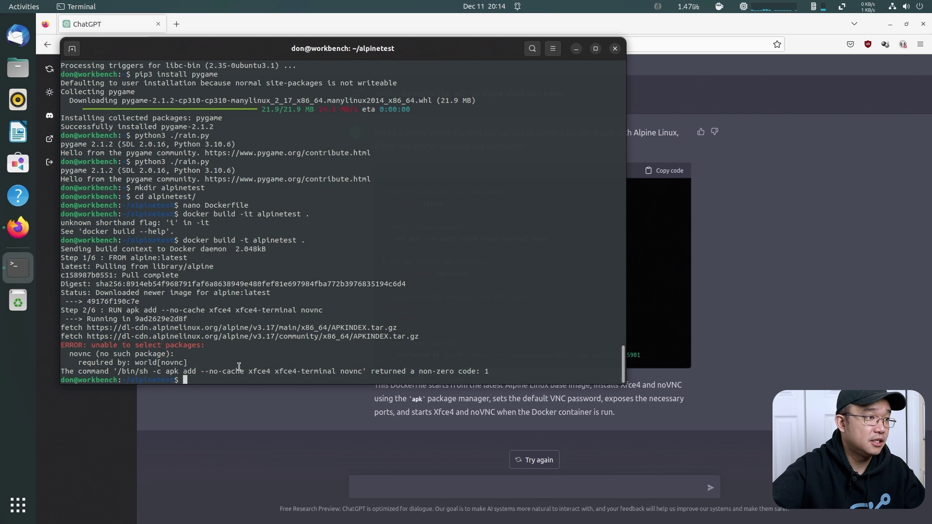
pyautogui.moveTo(127, 363); pyautogui.dragTo(139, 363)
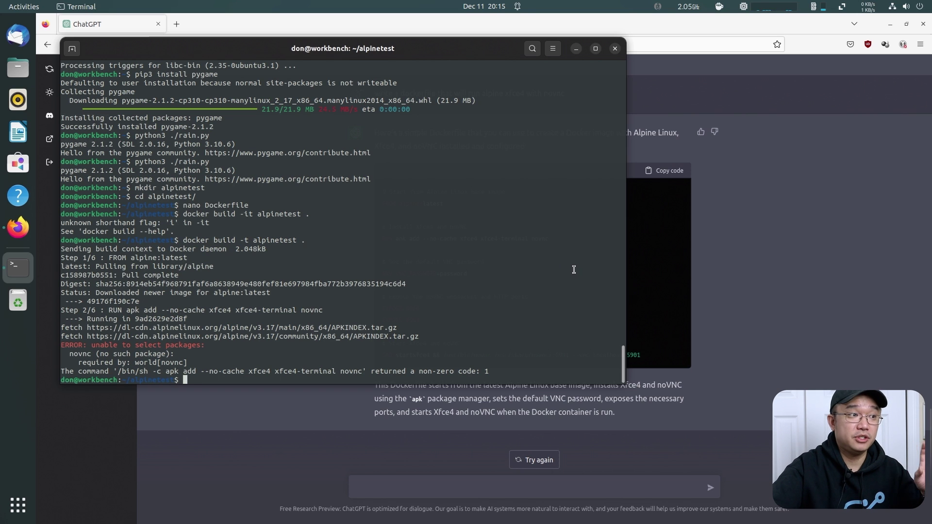
pyautogui.click(685, 269)
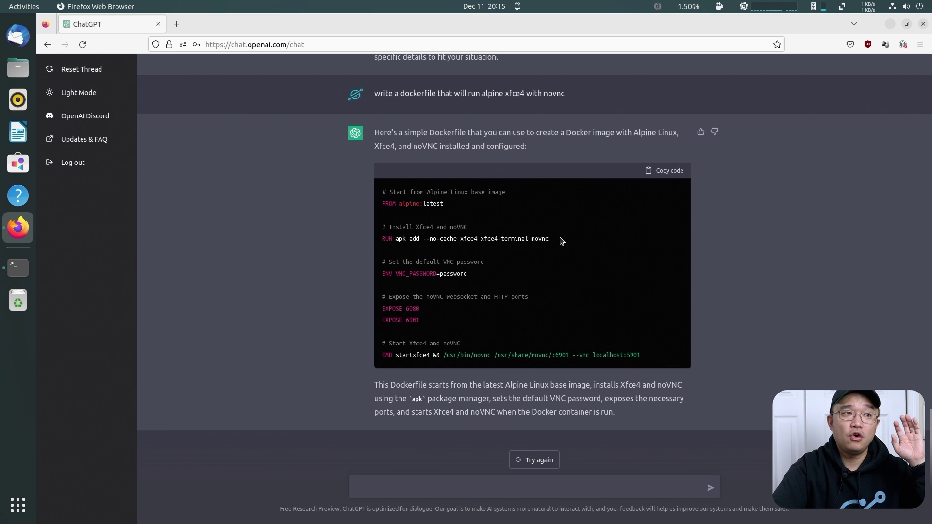
pyautogui.moveTo(563, 242); pyautogui.dragTo(395, 238)
pyautogui.click(403, 237)
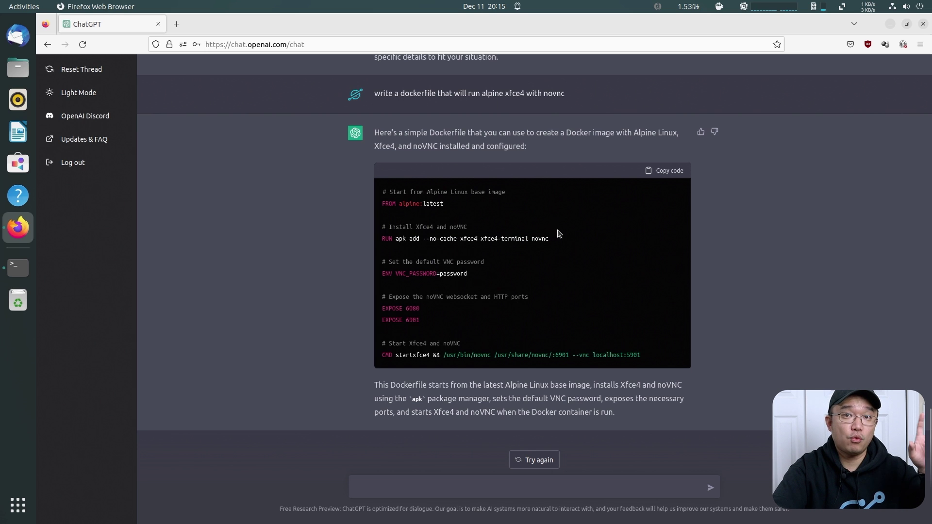
pyautogui.moveTo(557, 242); pyautogui.dragTo(319, 230)
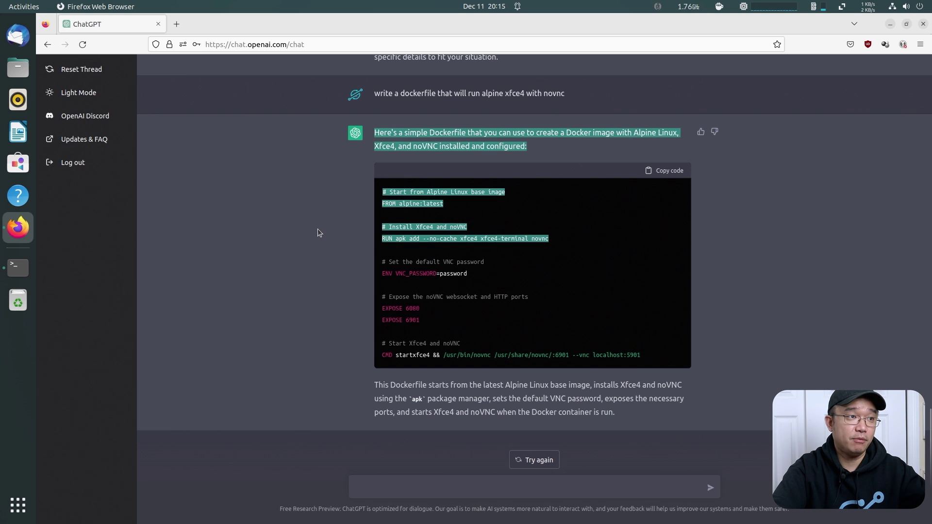
pyautogui.click(450, 237)
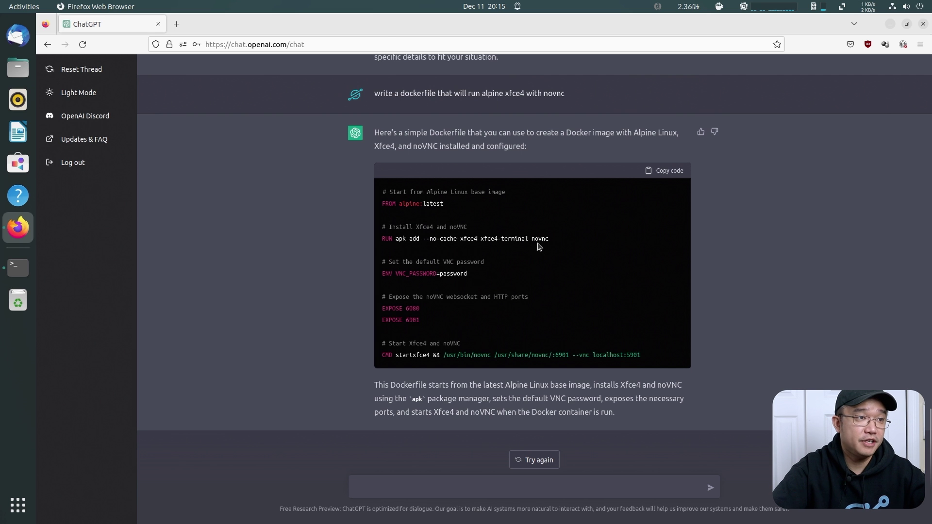